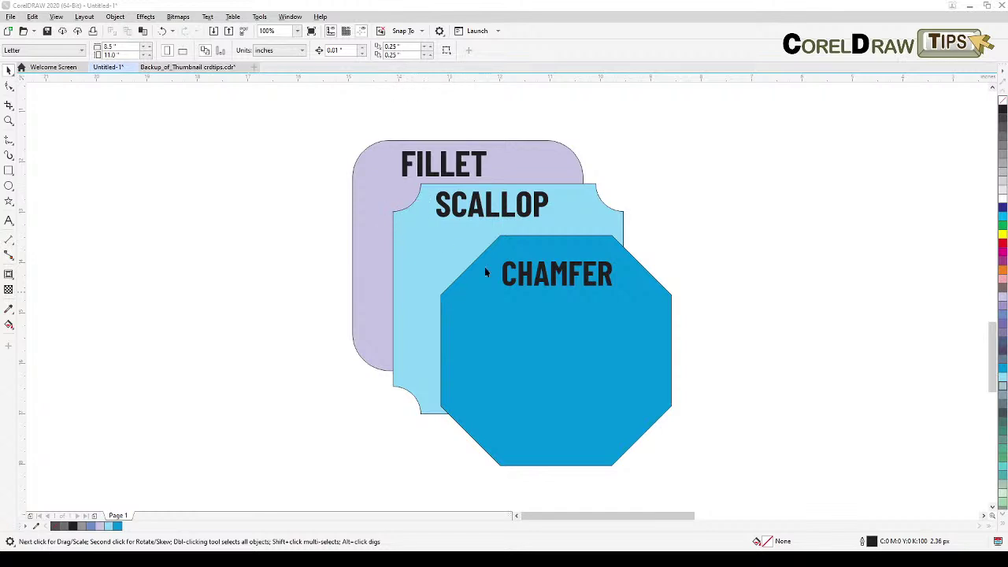
- Draw a square about 4.67 inches wide in the empty area left of the Fillet, Scallop and Chamfer shapes
{"action": "scroll", "coordinate": [485, 259], "scroll_direction": "down", "scroll_amount": 2}
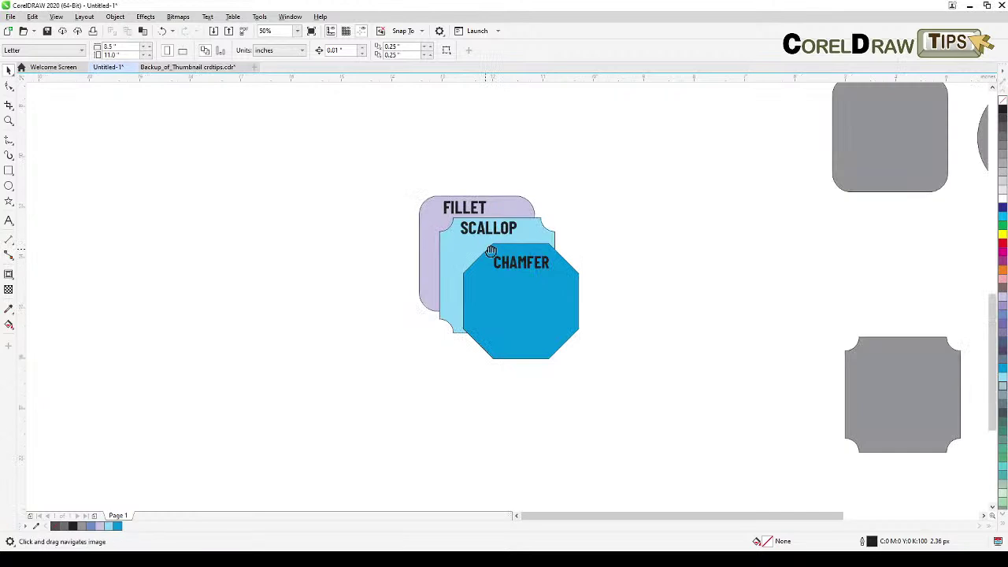
{"action": "left_click_drag", "start_coordinate": [485, 258], "coordinate": [522, 250]}
{"action": "scroll", "coordinate": [491, 235], "scroll_direction": "up", "scroll_amount": 2}
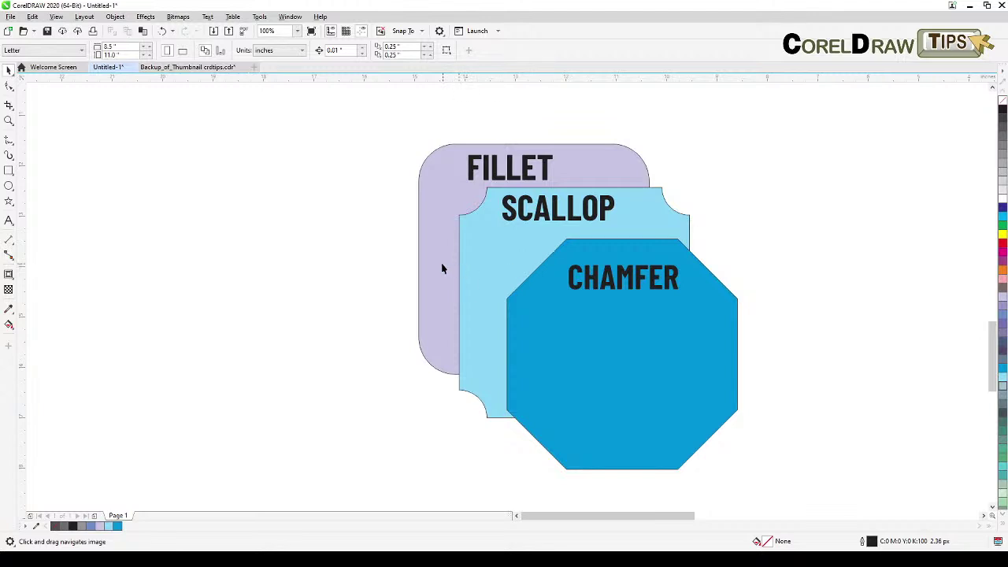
{"action": "left_click_drag", "start_coordinate": [472, 266], "coordinate": [495, 262]}
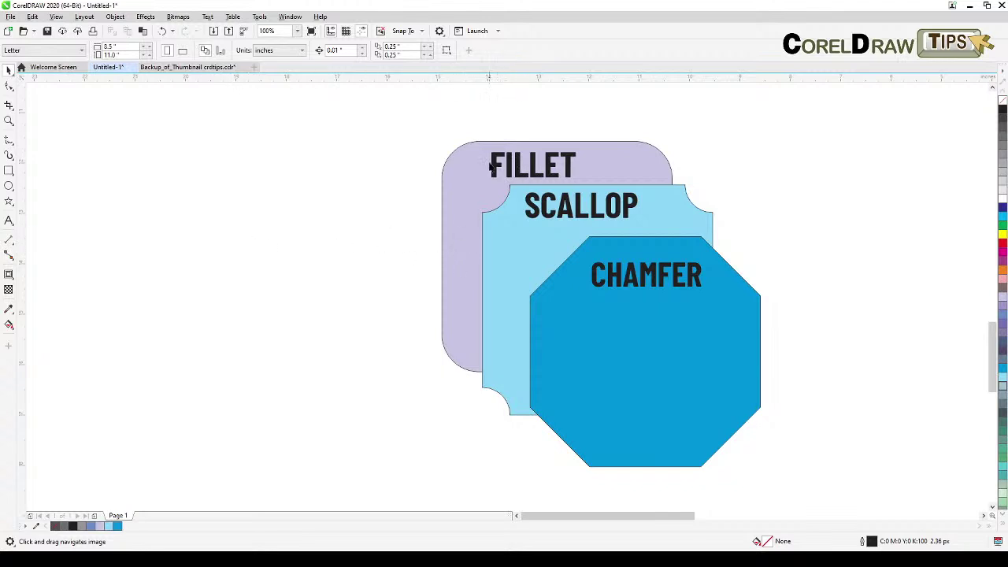
{"action": "scroll", "coordinate": [540, 173], "scroll_direction": "left", "scroll_amount": 2}
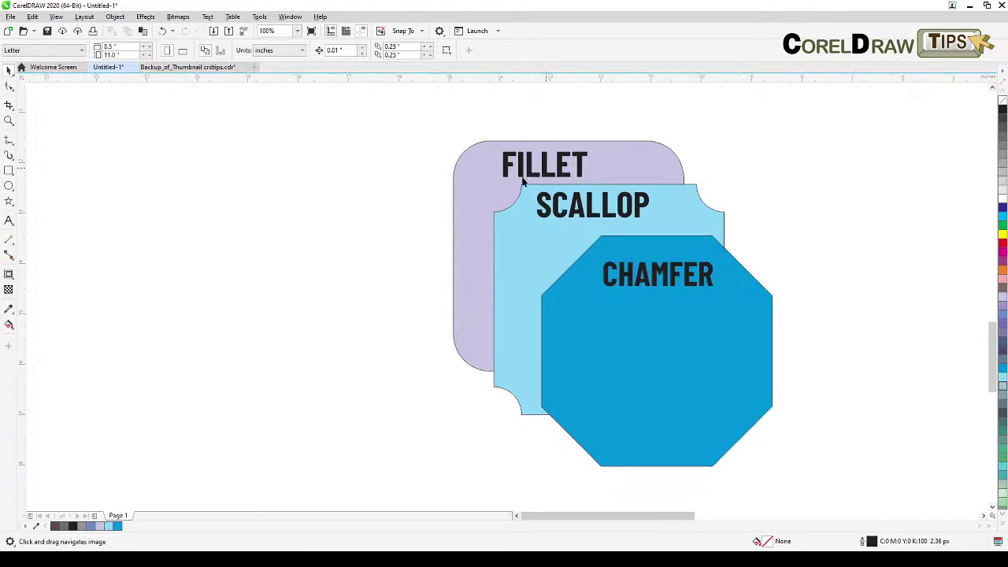
{"action": "left_click", "coordinate": [9, 170]}
{"action": "left_click_drag", "start_coordinate": [144, 150], "coordinate": [383, 386]}
{"action": "left_click", "coordinate": [8, 70]}
{"action": "left_click_drag", "start_coordinate": [261, 218], "coordinate": [318, 237]}
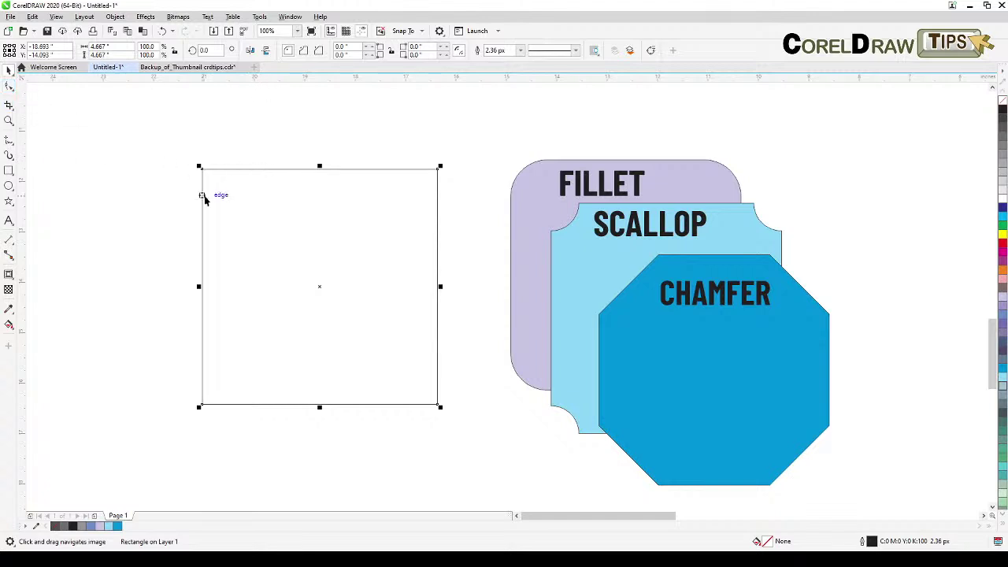
- Round all four corners of the square to about 0.4 inch with the Shape tool and delete the square
{"action": "left_click", "coordinate": [9, 87]}
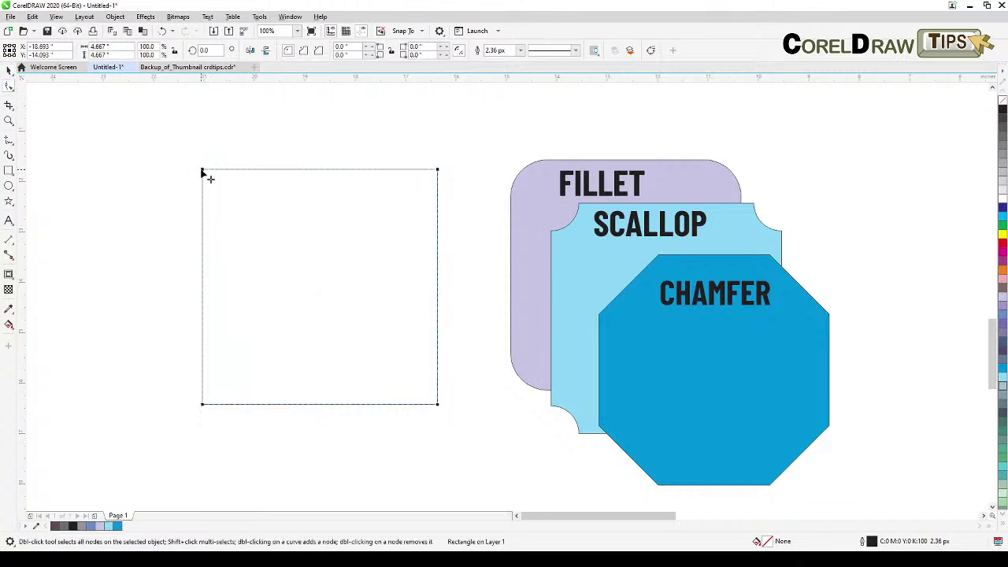
{"action": "left_click_drag", "start_coordinate": [203, 172], "coordinate": [223, 182]}
{"action": "left_click", "coordinate": [9, 69]}
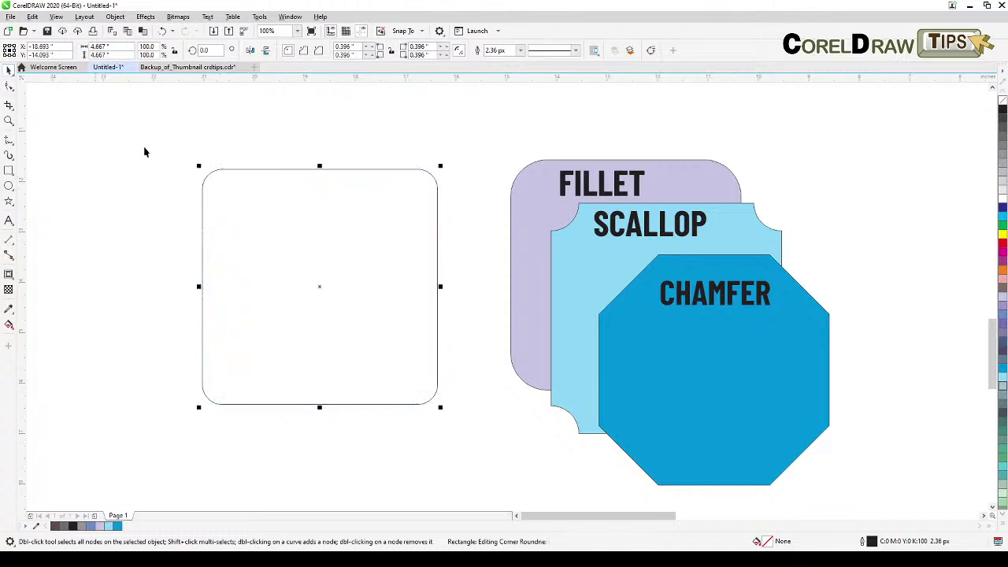
{"action": "left_click", "coordinate": [216, 179]}
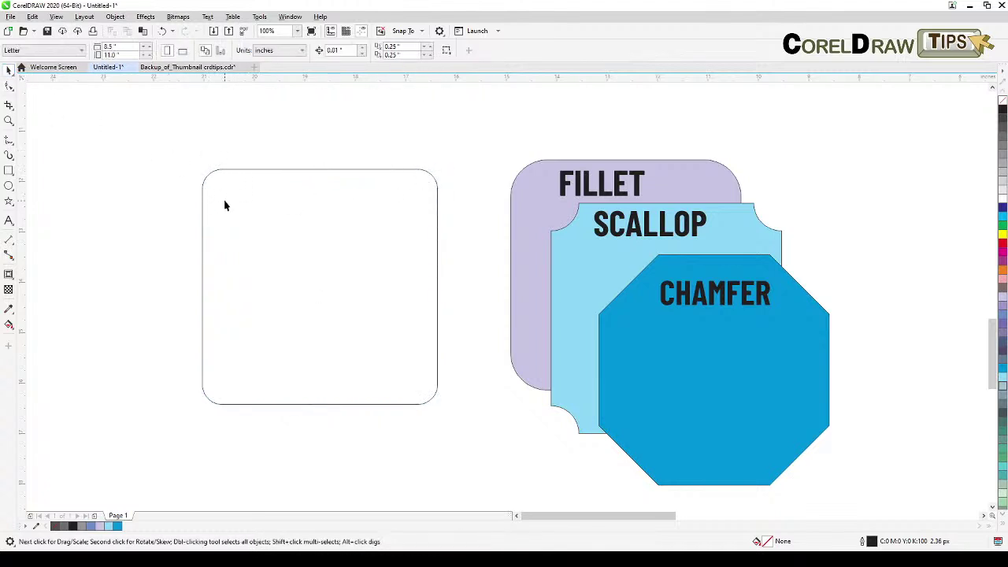
{"action": "left_click", "coordinate": [258, 170]}
{"action": "key", "text": "Delete"}
- Draw a rectangle about 7.6 by 7.6 inches to the right of the second row of gray sample shapes
{"action": "scroll", "coordinate": [375, 216], "scroll_direction": "down", "scroll_amount": 2}
{"action": "key", "text": "h"}
{"action": "scroll", "coordinate": [483, 249], "scroll_direction": "down", "scroll_amount": 3}
{"action": "left_click_drag", "start_coordinate": [504, 249], "coordinate": [336, 244]}
{"action": "scroll", "coordinate": [459, 261], "scroll_direction": "up", "scroll_amount": 1}
{"action": "left_click", "coordinate": [9, 120]}
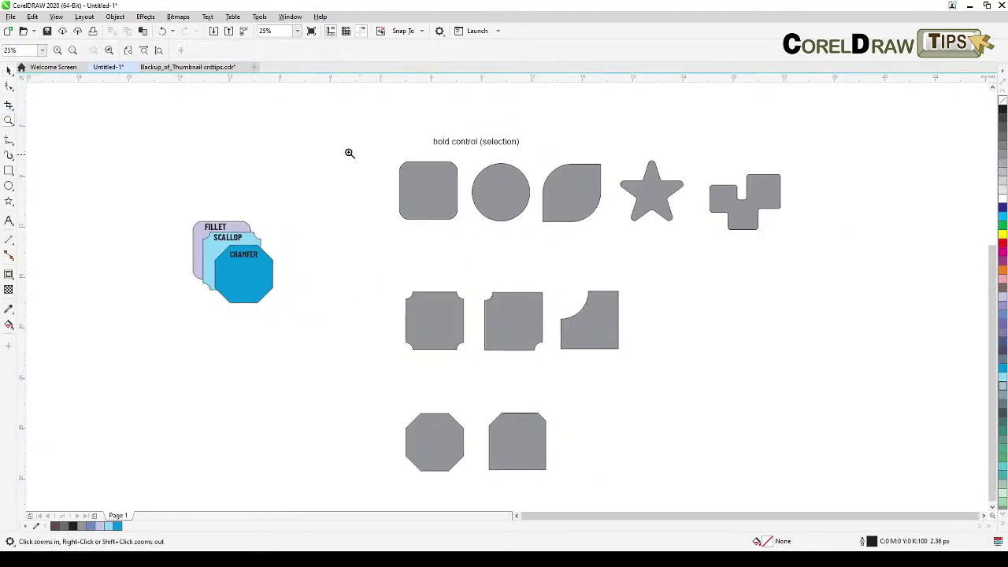
{"action": "left_click_drag", "start_coordinate": [379, 130], "coordinate": [817, 483]}
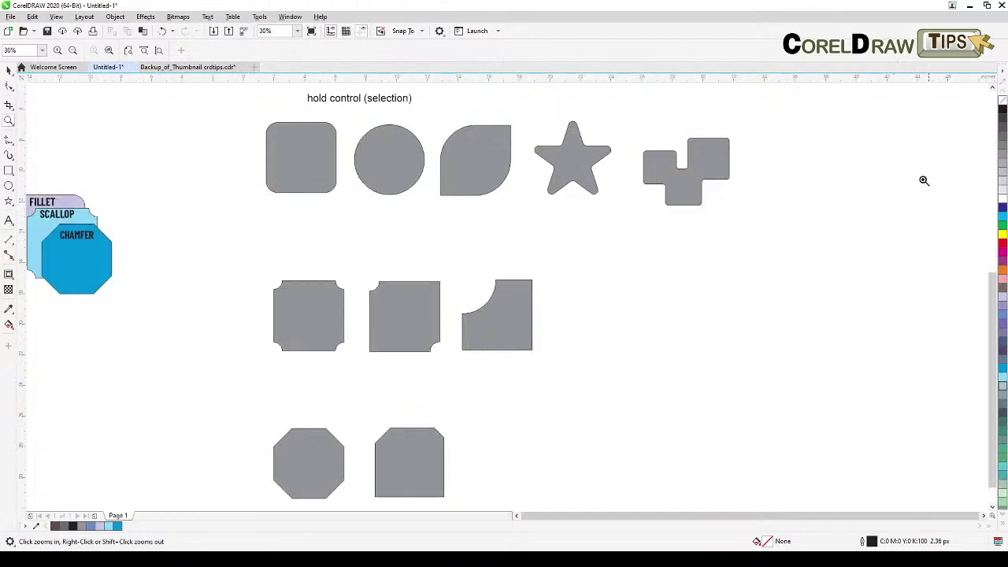
{"action": "left_click", "coordinate": [10, 71]}
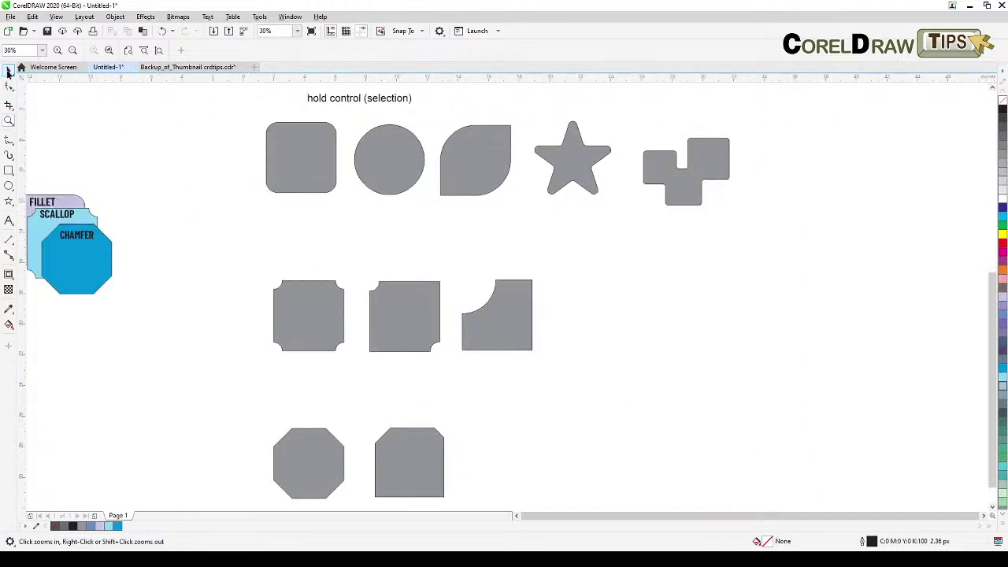
{"action": "left_click", "coordinate": [10, 170]}
{"action": "left_click_drag", "start_coordinate": [610, 250], "coordinate": [726, 367]}
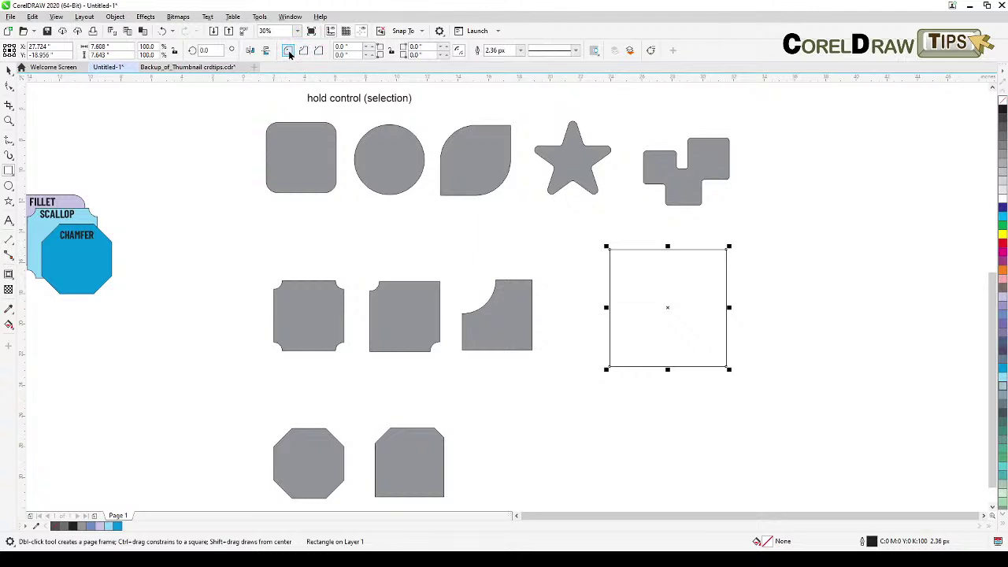
- Open the Corners docker and deselect the rectangle
{"action": "left_click", "coordinate": [9, 70]}
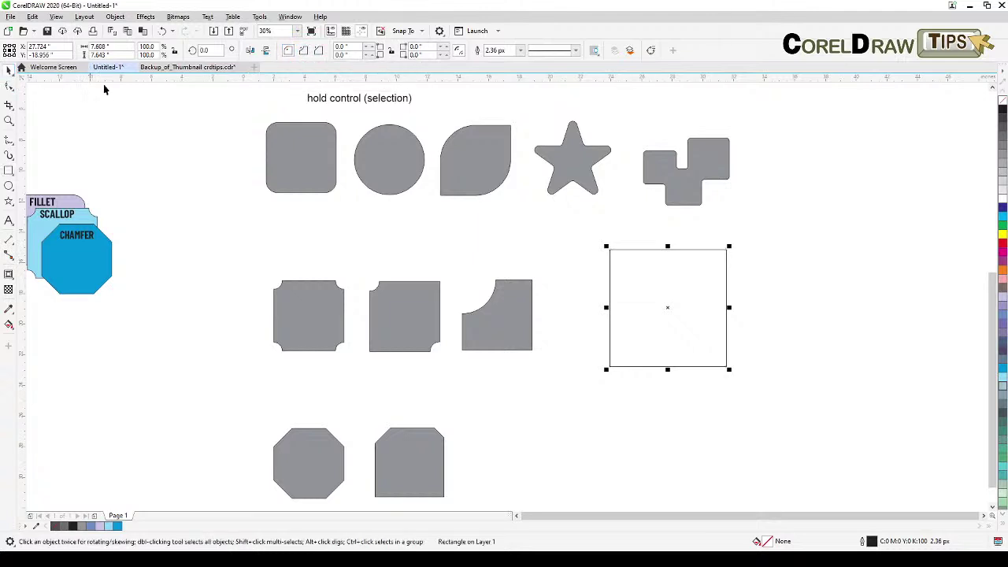
{"action": "left_click", "coordinate": [291, 18]}
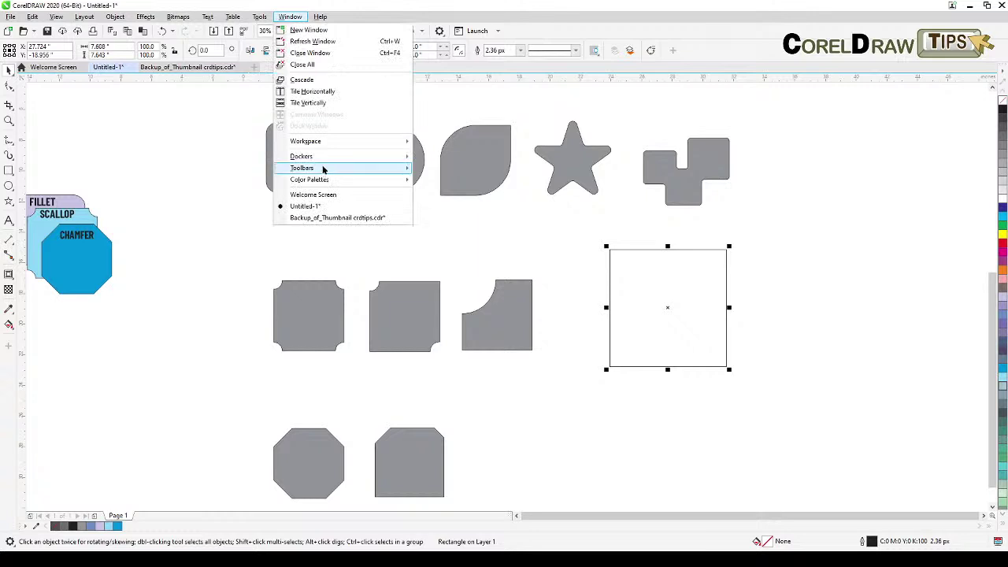
{"action": "mouse_move", "coordinate": [324, 164]}
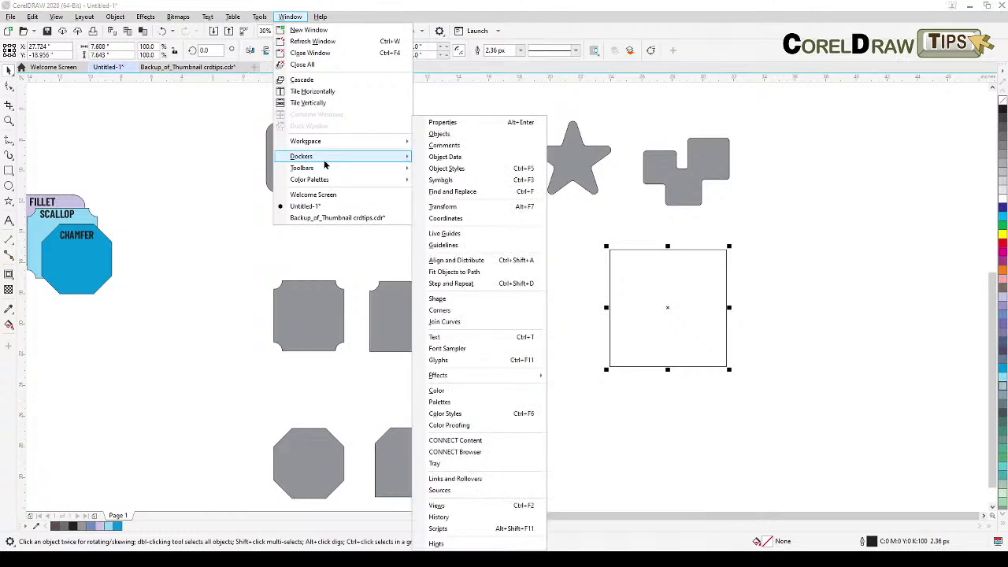
{"action": "left_click", "coordinate": [477, 314]}
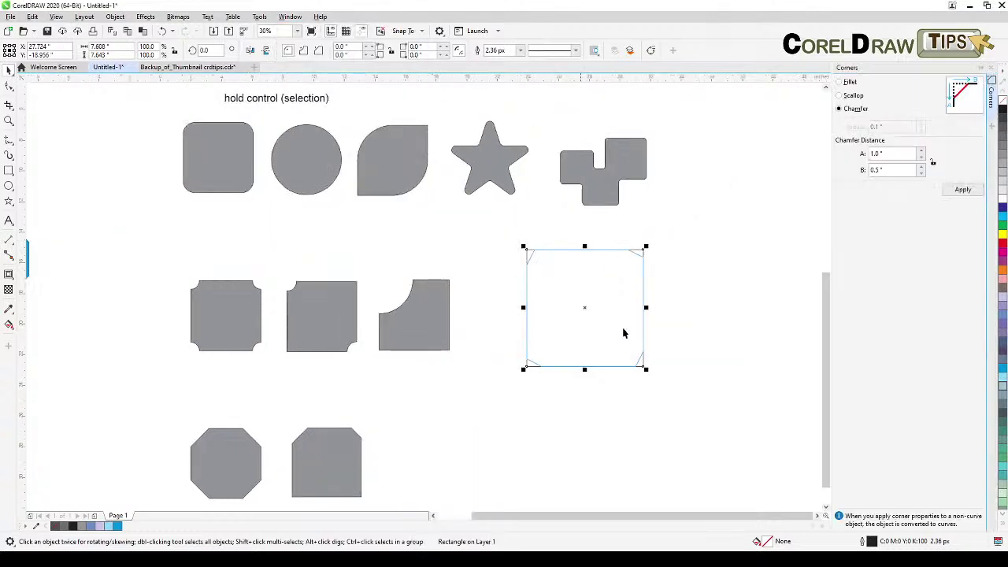
{"action": "left_click", "coordinate": [748, 276]}
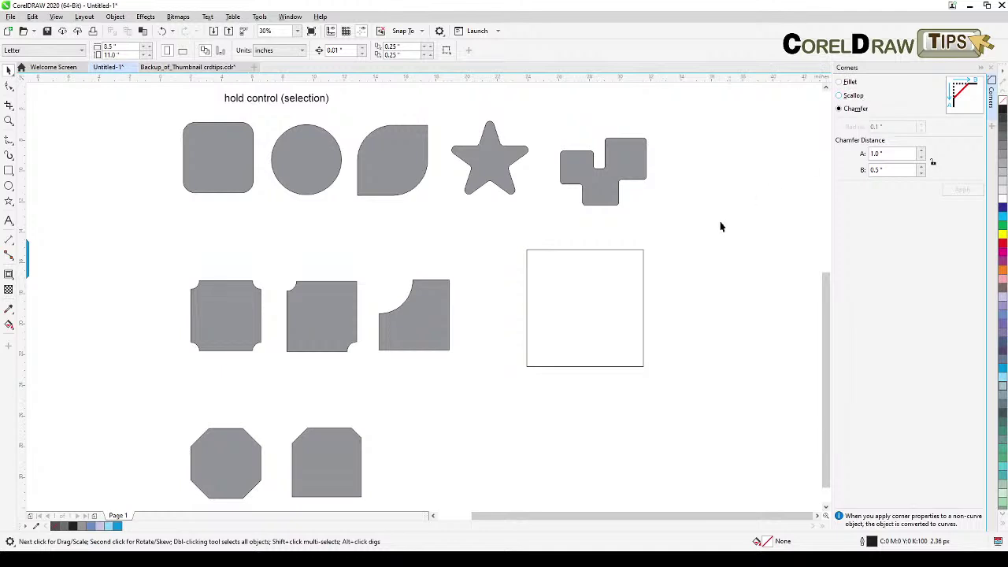
- Scale the rectangle down to about 3.95 by 3.97 inches and place it below the gray rounded square
{"action": "left_click_drag", "start_coordinate": [617, 350], "coordinate": [686, 381]}
{"action": "left_click_drag", "start_coordinate": [609, 313], "coordinate": [641, 317]}
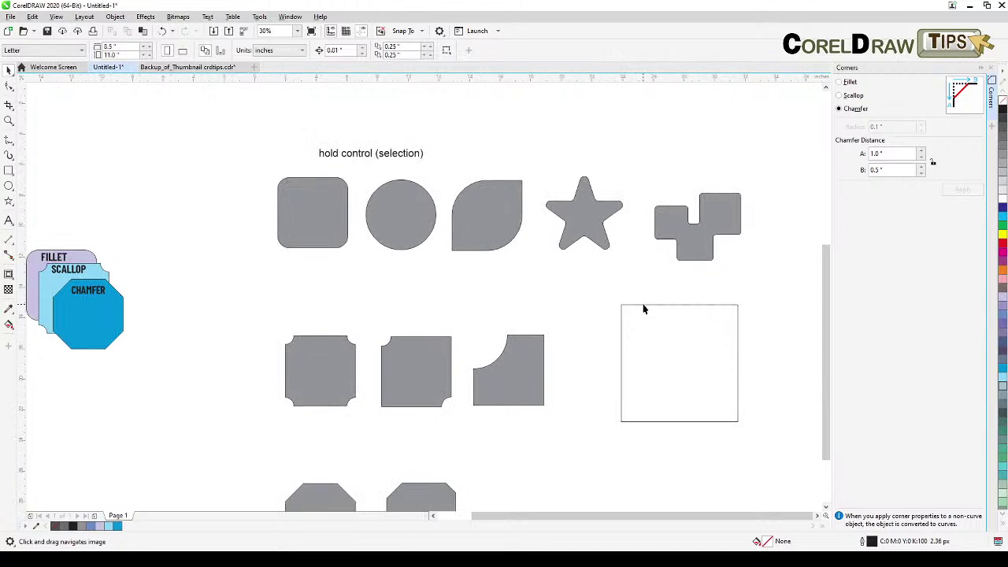
{"action": "left_click", "coordinate": [740, 308]}
{"action": "left_click_drag", "start_coordinate": [740, 301], "coordinate": [375, 280]}
{"action": "scroll", "coordinate": [329, 264], "scroll_direction": "up", "scroll_amount": 3}
{"action": "left_click_drag", "start_coordinate": [354, 226], "coordinate": [402, 216]}
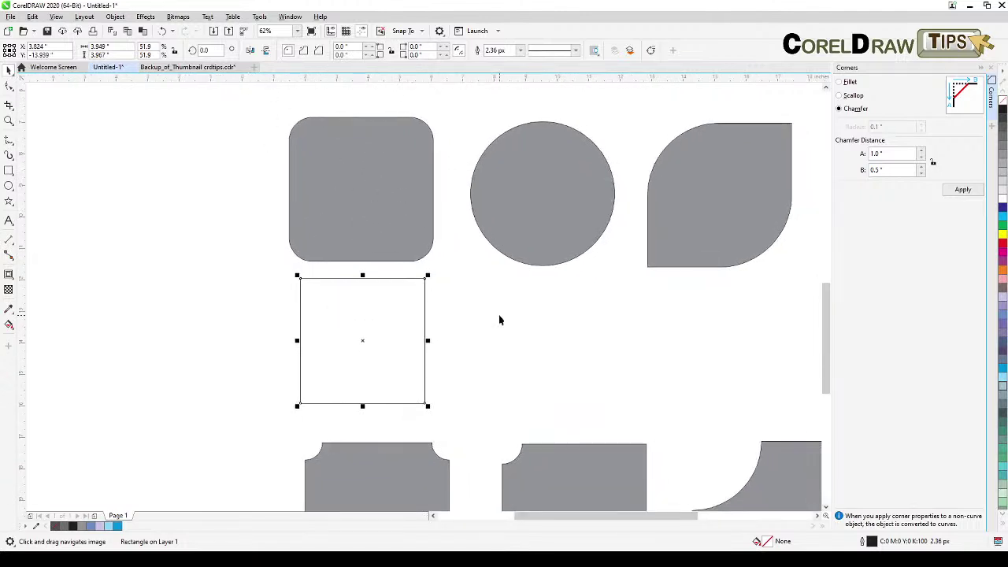
- Round all corners of the small rectangle to about 0.83 inch with the Shape tool and nudge it slightly left
{"action": "left_click", "coordinate": [8, 87]}
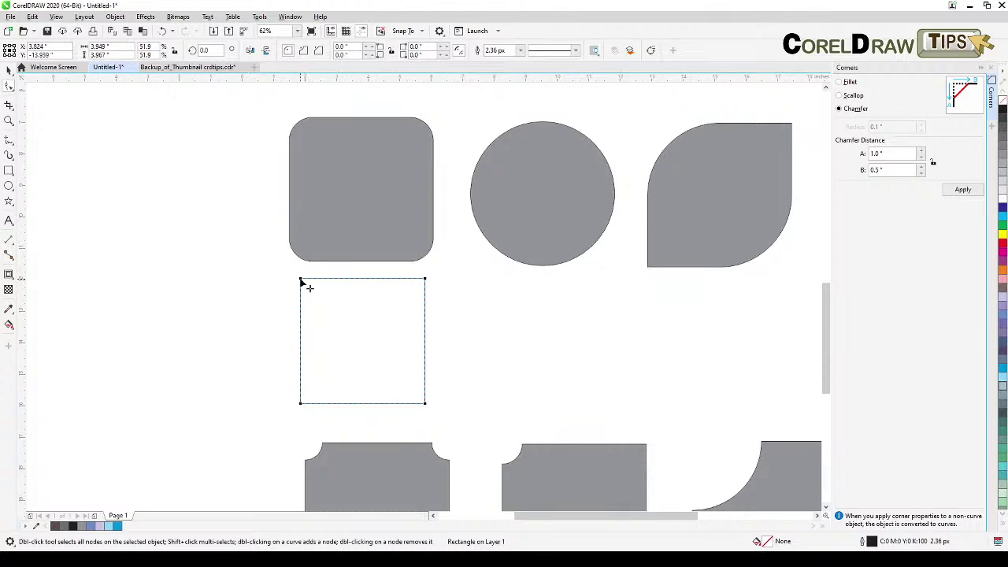
{"action": "left_click_drag", "start_coordinate": [301, 281], "coordinate": [326, 284]}
{"action": "left_click", "coordinate": [8, 71]}
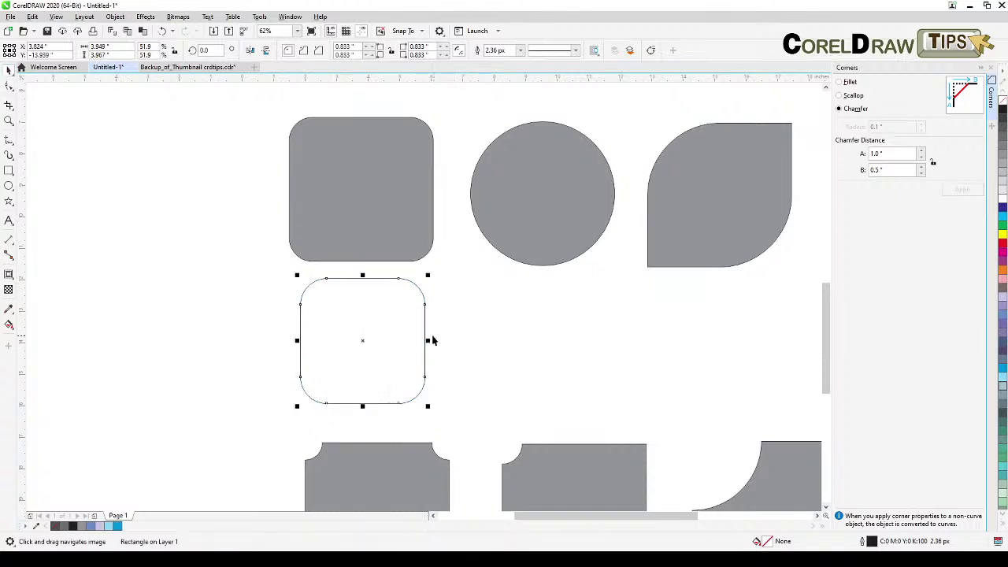
{"action": "left_click_drag", "start_coordinate": [422, 333], "coordinate": [421, 339]}
{"action": "left_click", "coordinate": [441, 331]}
{"action": "left_click", "coordinate": [9, 172]}
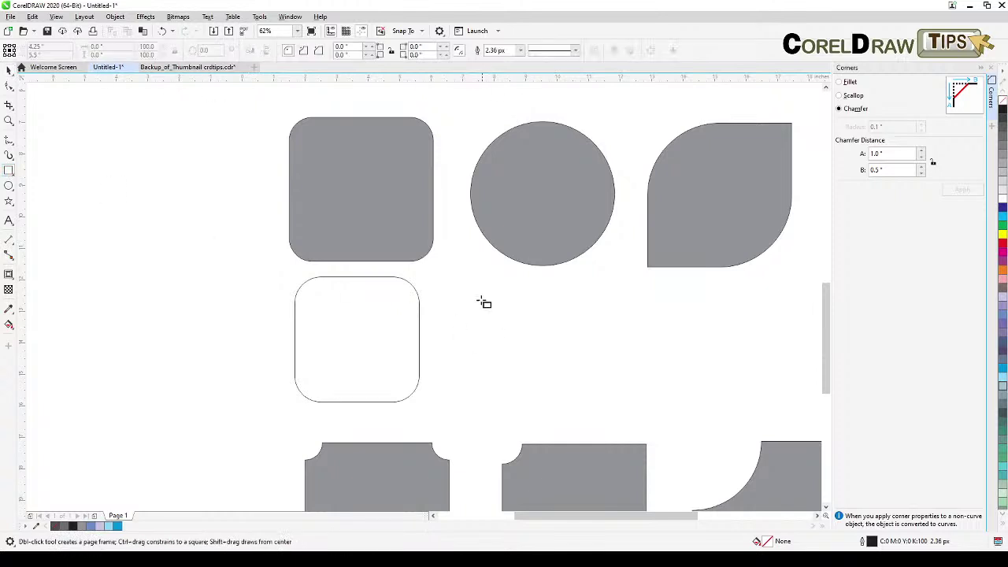
{"action": "left_click_drag", "start_coordinate": [464, 288], "coordinate": [589, 413]}
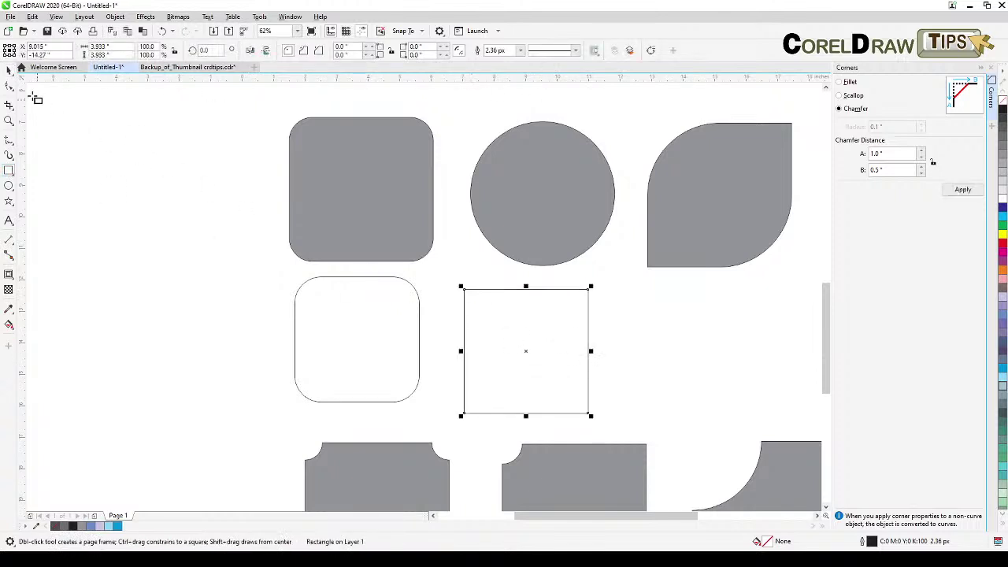
{"action": "left_click", "coordinate": [8, 70]}
{"action": "left_click_drag", "start_coordinate": [533, 293], "coordinate": [547, 284]}
{"action": "key", "text": "Delete"}
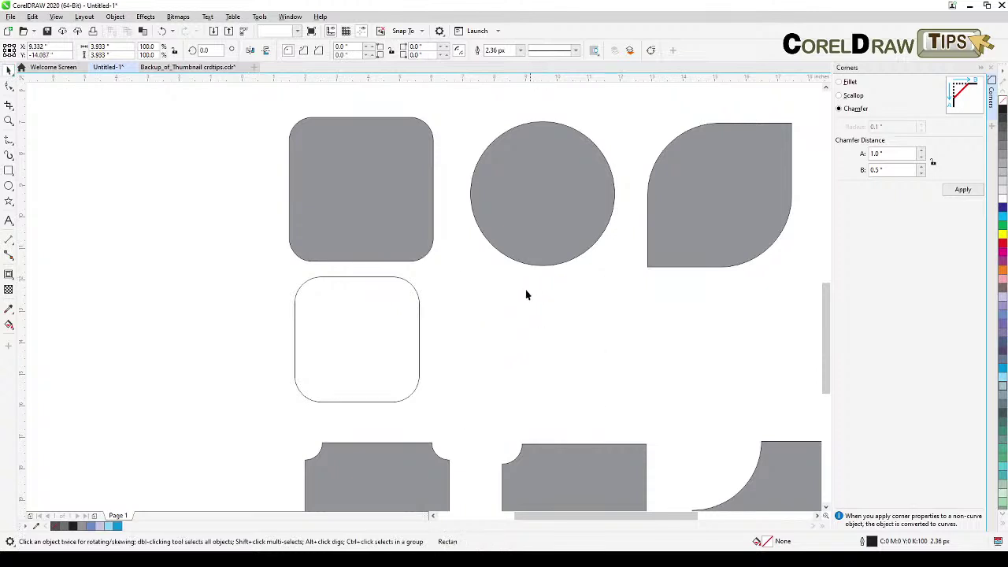
- Draw a perfect square about 3.5 inches wide below the gray circle and nudge it slightly upward
{"action": "left_click", "coordinate": [8, 171]}
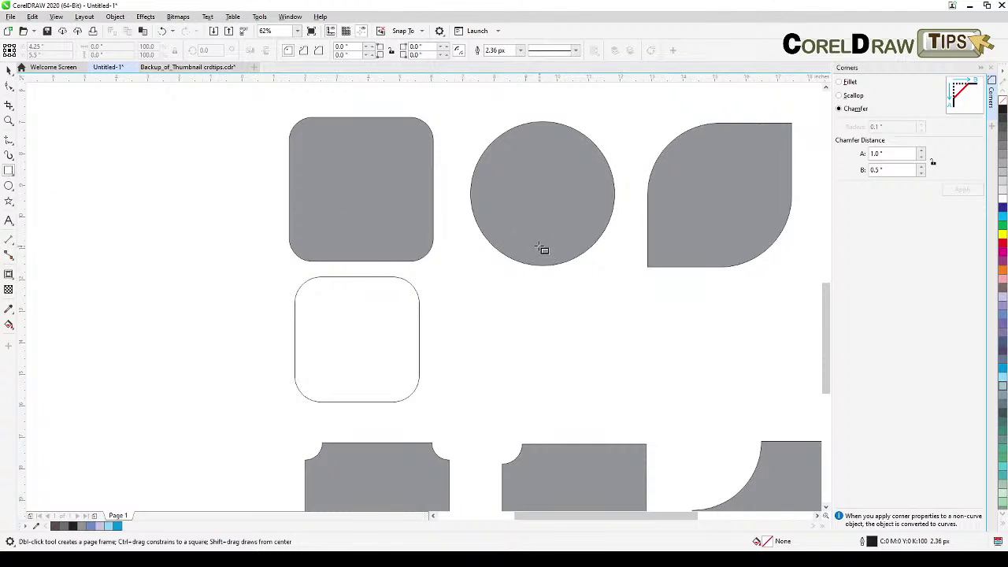
{"action": "left_click_drag", "start_coordinate": [482, 291], "coordinate": [592, 367]}
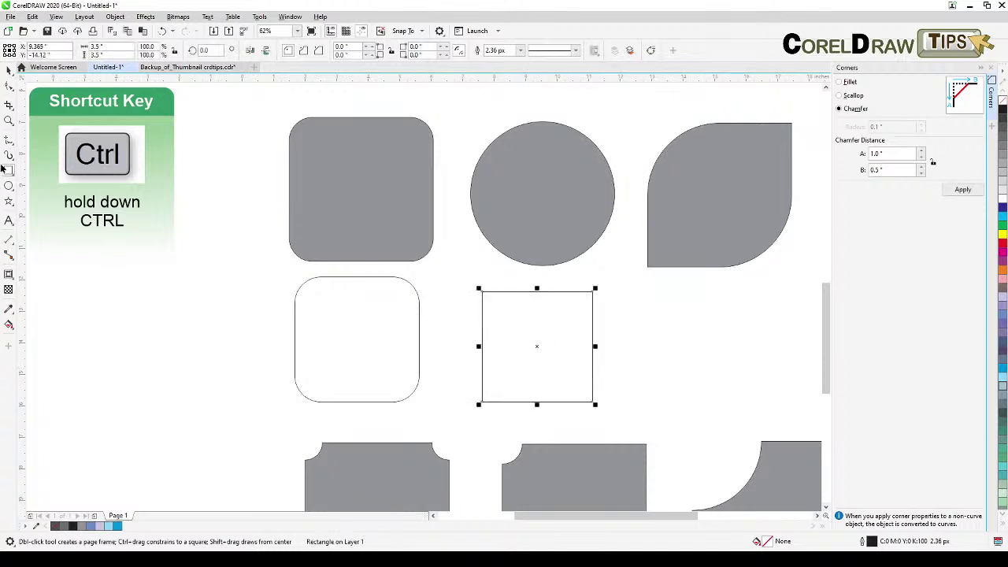
{"action": "key", "text": "space"}
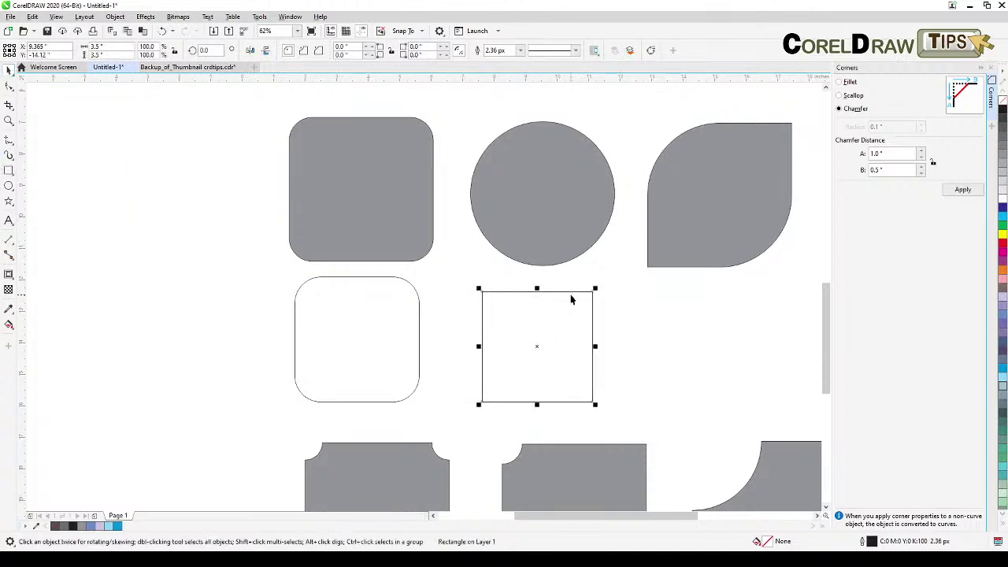
{"action": "left_click_drag", "start_coordinate": [573, 291], "coordinate": [570, 284]}
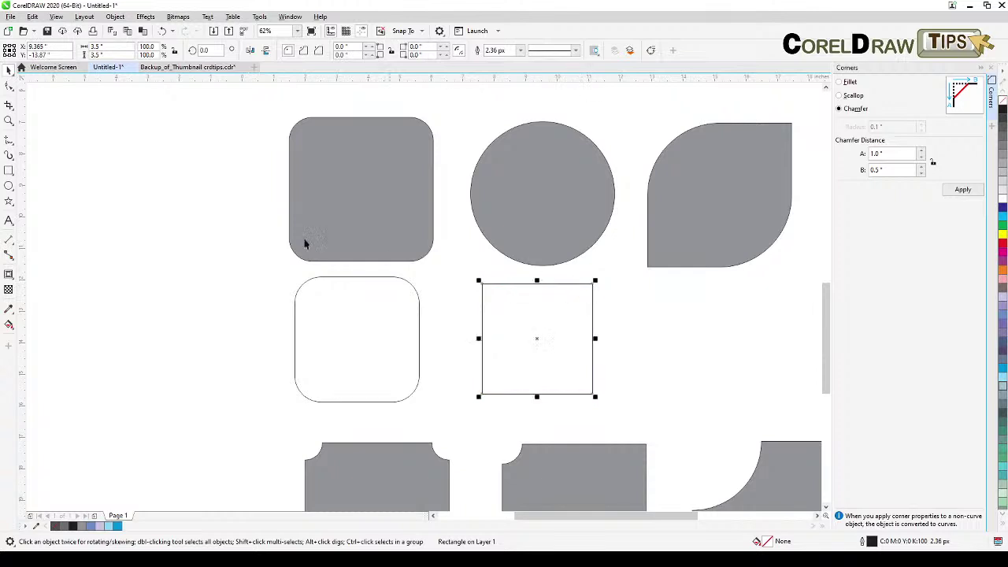
- Round the square's corners to the full 1.75 inches with the Shape tool to form a circle
{"action": "left_click", "coordinate": [11, 88]}
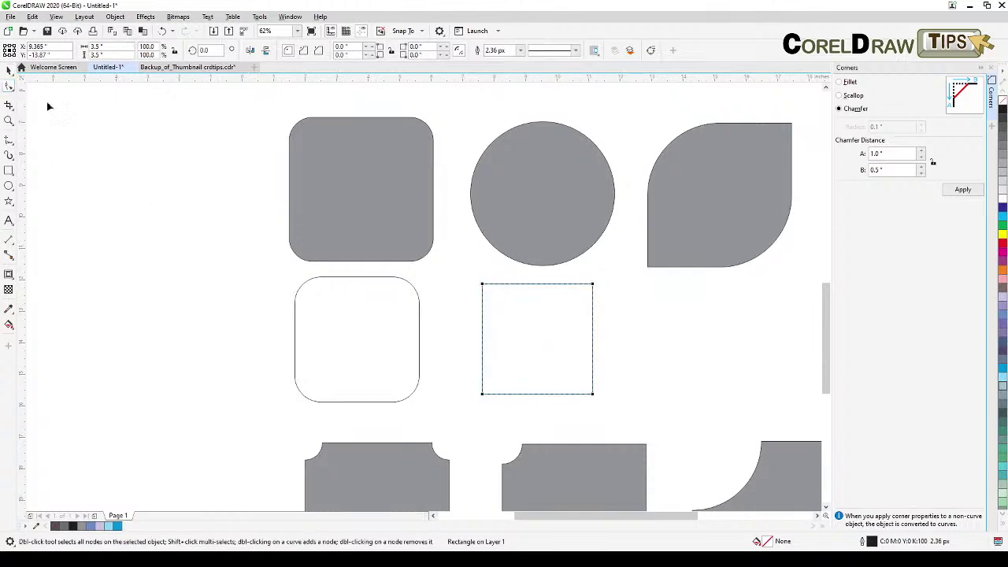
{"action": "left_click_drag", "start_coordinate": [483, 289], "coordinate": [569, 305]}
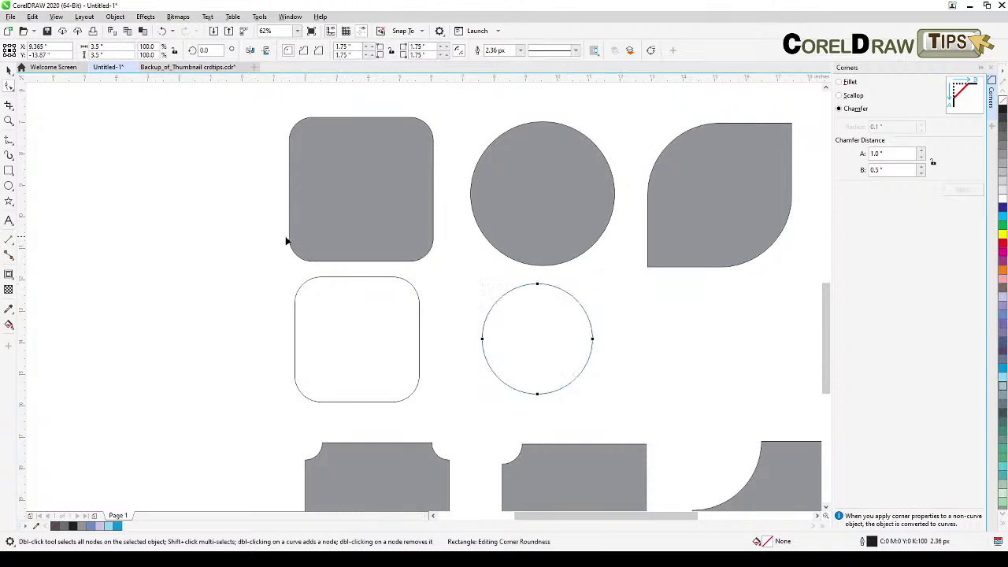
{"action": "left_click", "coordinate": [9, 69]}
{"action": "key", "text": "Escape"}
- Draw a rectangle about 4.7 by 3.9 inches below the gray leaf shape
{"action": "key", "text": "h"}
{"action": "left_click_drag", "start_coordinate": [560, 371], "coordinate": [480, 393]}
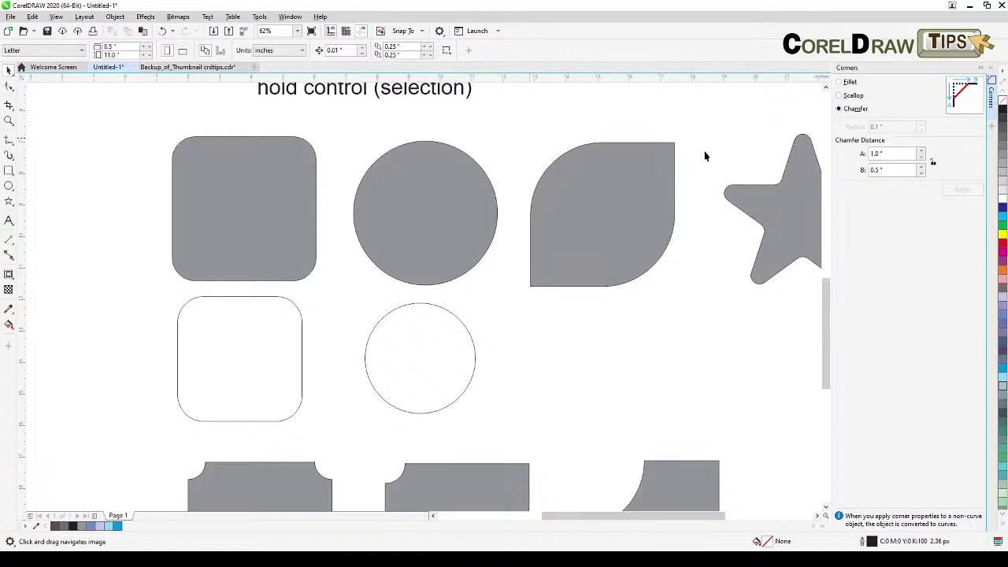
{"action": "left_click", "coordinate": [9, 171]}
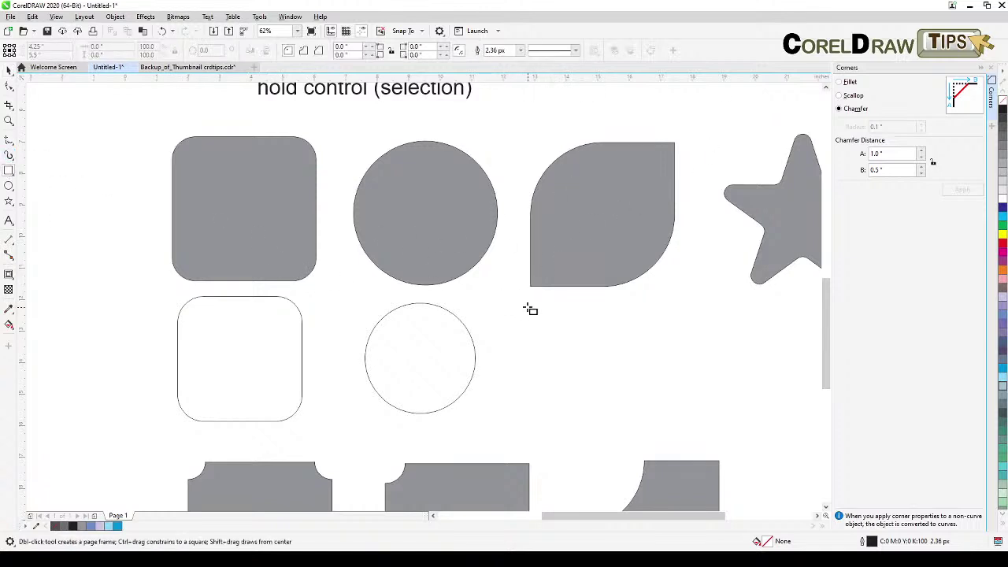
{"action": "mouse_move", "coordinate": [528, 311]}
{"action": "left_mouse_down"}
{"action": "mouse_move", "coordinate": [659, 394]}
{"action": "mouse_move", "coordinate": [681, 437]}
{"action": "left_mouse_up"}
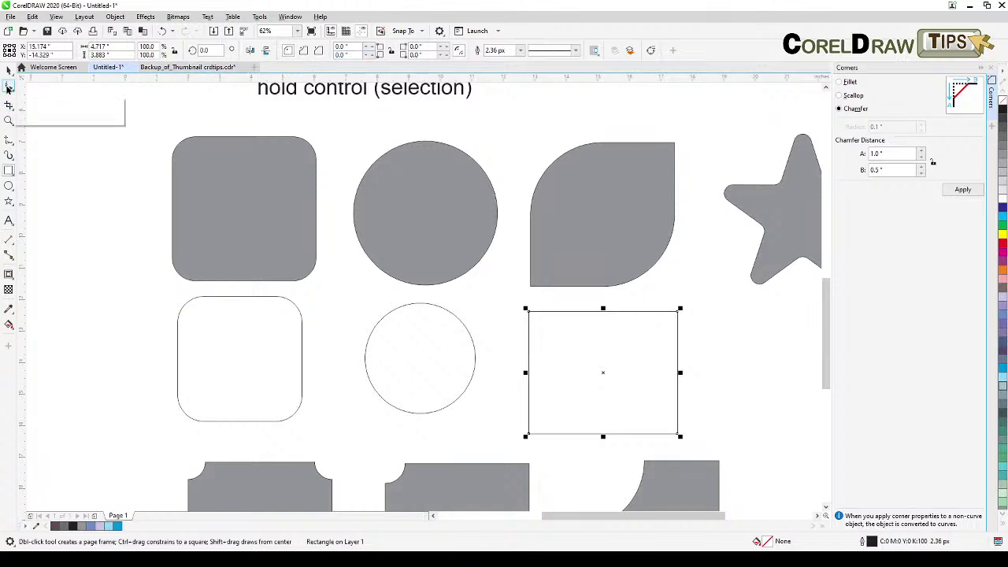
- Round the rectangle's upper-left and lower-right corners to about 1.94 inches with the Shape tool, forming a leaf
{"action": "left_click", "coordinate": [10, 86]}
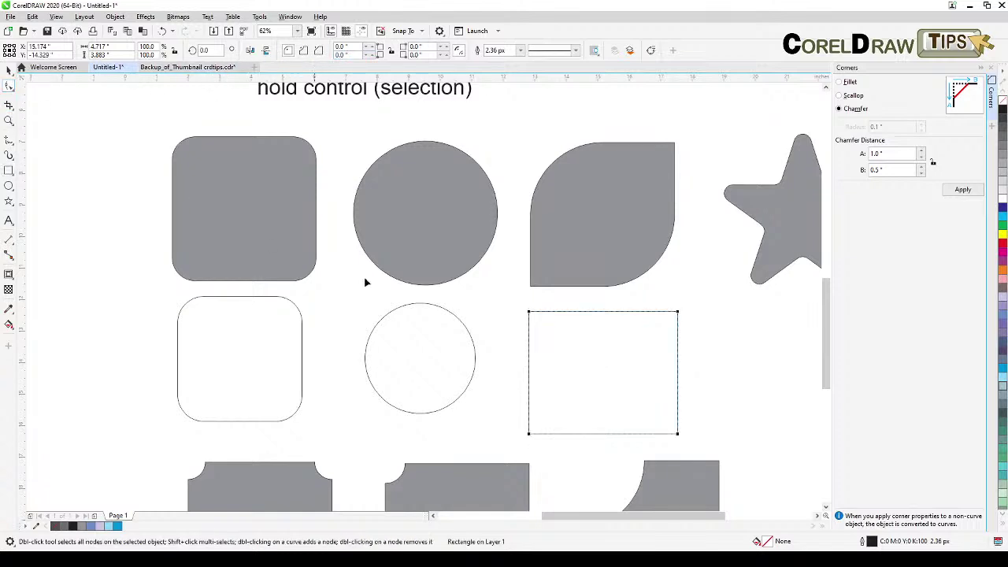
{"action": "left_click", "coordinate": [530, 314]}
{"action": "scroll", "coordinate": [542, 344], "scroll_direction": "up", "scroll_amount": 2}
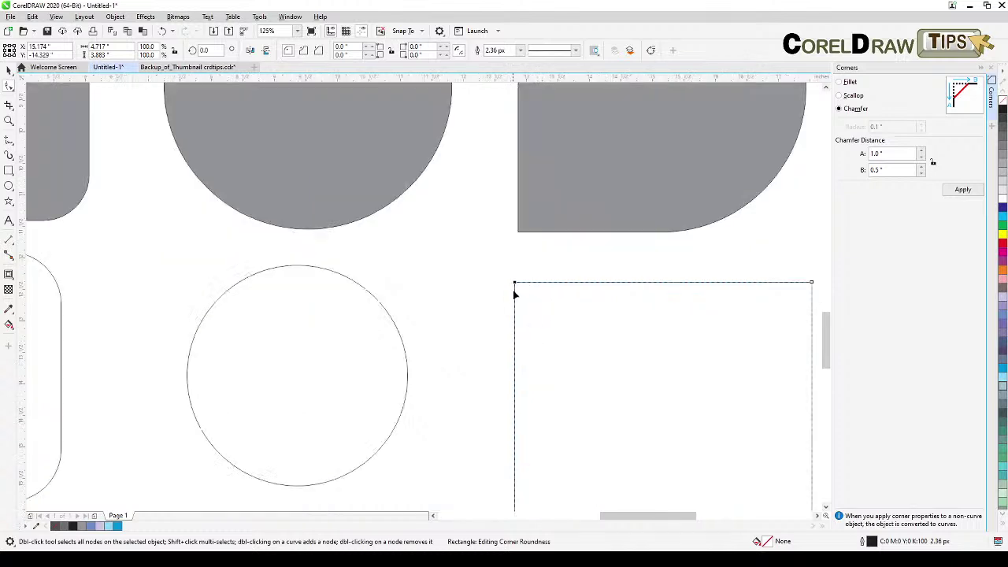
{"action": "scroll", "coordinate": [520, 288], "scroll_direction": "down", "scroll_amount": 2}
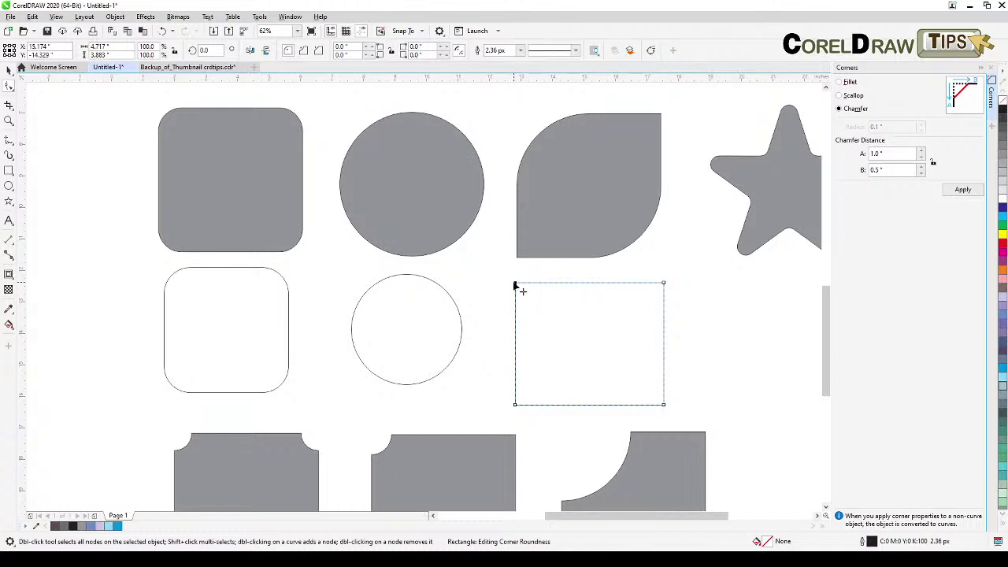
{"action": "left_click_drag", "start_coordinate": [520, 286], "coordinate": [587, 297]}
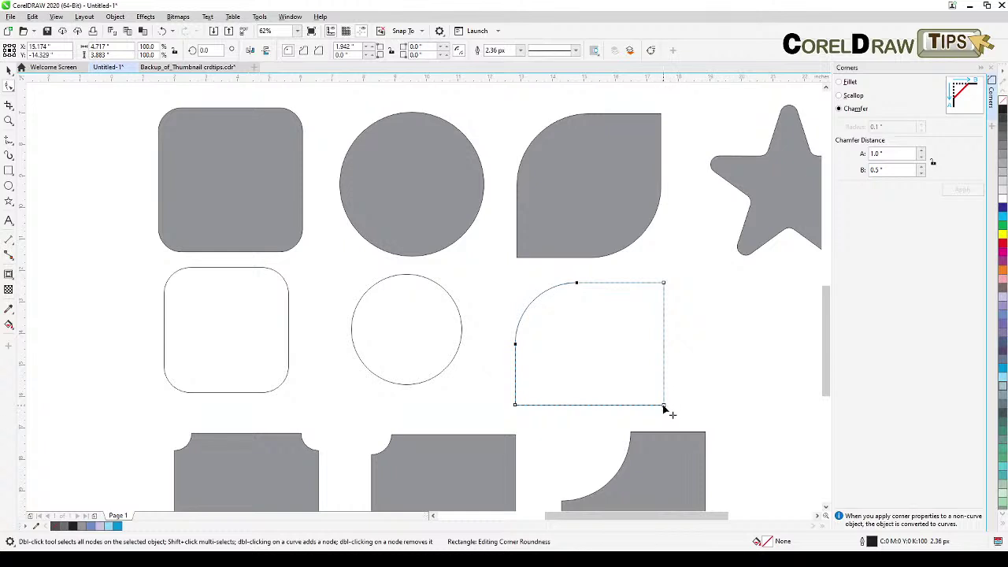
{"action": "left_click_drag", "start_coordinate": [665, 409], "coordinate": [603, 405]}
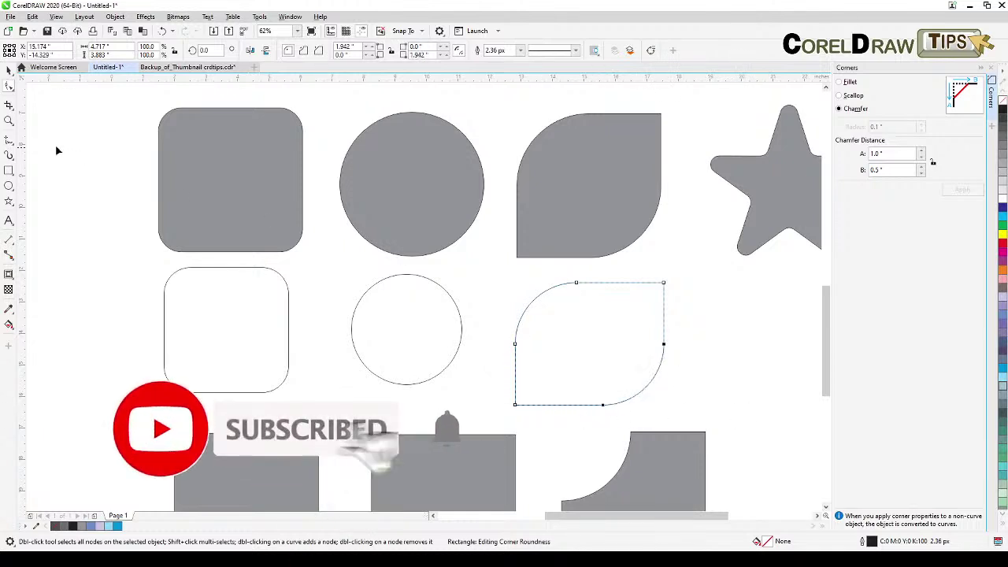
{"action": "left_click", "coordinate": [8, 71]}
{"action": "left_click", "coordinate": [152, 230]}
- Draw a ten-pointed star about 3.7 by 3.9 inches below the gray star and move it slightly up and left
{"action": "key", "text": "h"}
{"action": "left_click_drag", "start_coordinate": [720, 386], "coordinate": [576, 396]}
{"action": "left_click_drag", "start_coordinate": [642, 401], "coordinate": [592, 402]}
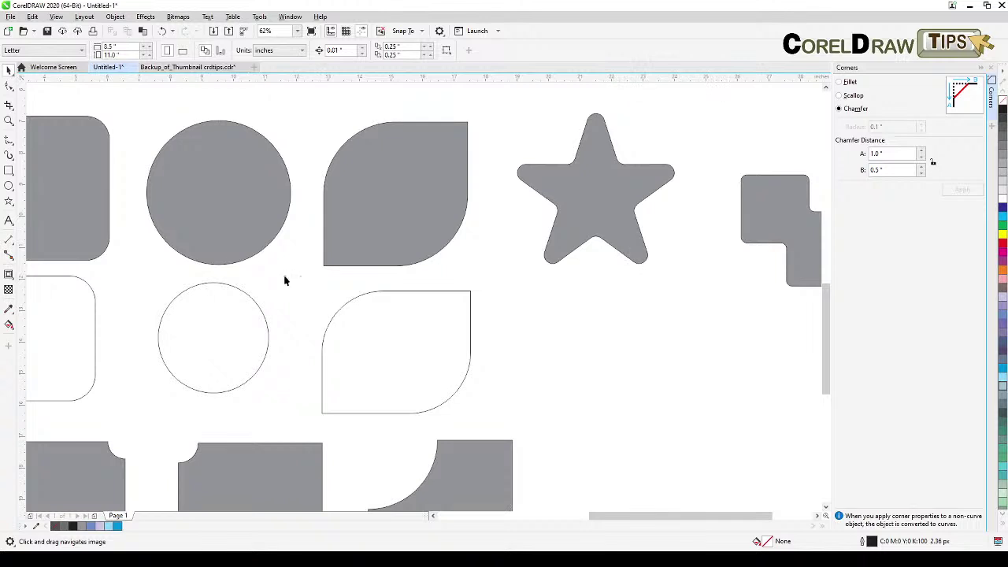
{"action": "left_click", "coordinate": [11, 204]}
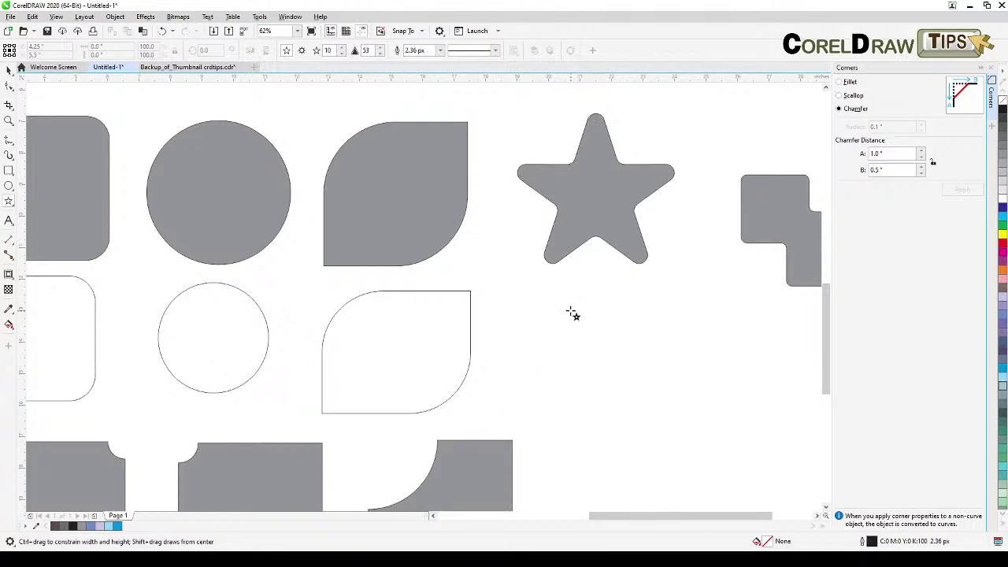
{"action": "left_click_drag", "start_coordinate": [551, 309], "coordinate": [672, 432]}
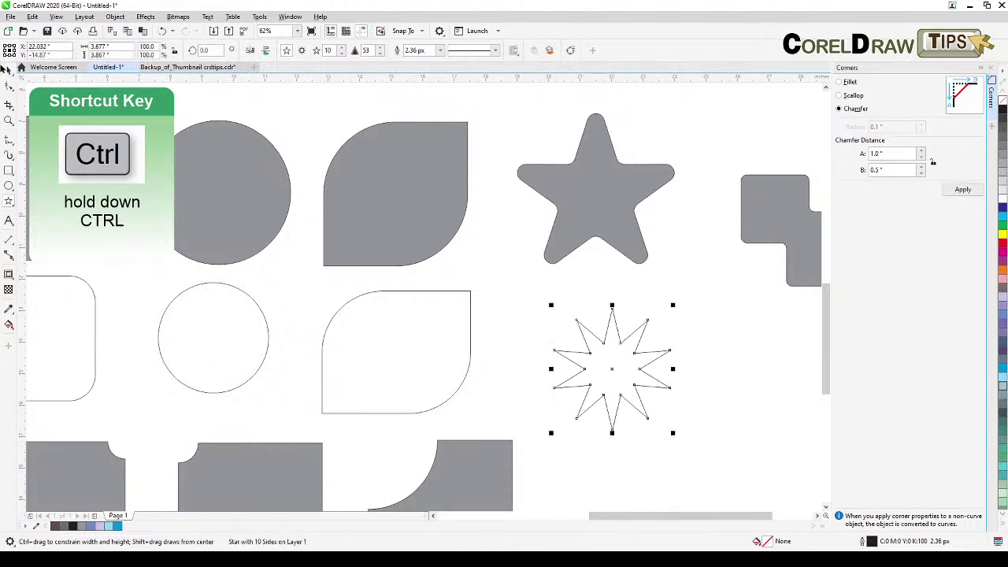
{"action": "left_click", "coordinate": [9, 70]}
{"action": "left_click_drag", "start_coordinate": [614, 370], "coordinate": [603, 358]}
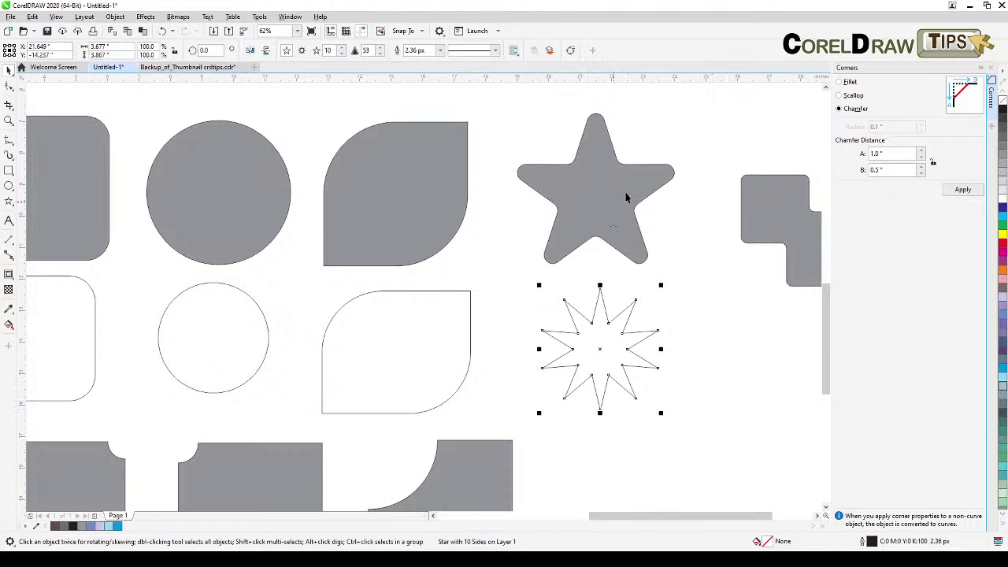
- Reduce the new star to 5 points and enlarge it proportionally to about 4.2 by 4.0 inches
{"action": "double_click", "coordinate": [329, 50]}
{"action": "type", "text": "5"}
{"action": "left_click", "coordinate": [608, 337]}
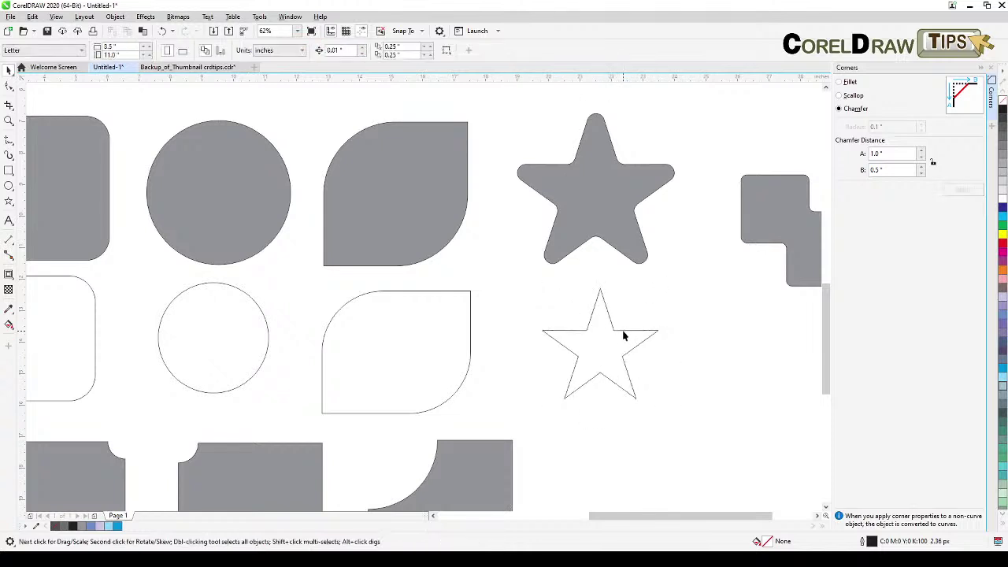
{"action": "left_click", "coordinate": [623, 336]}
{"action": "left_click_drag", "start_coordinate": [540, 288], "coordinate": [522, 269]}
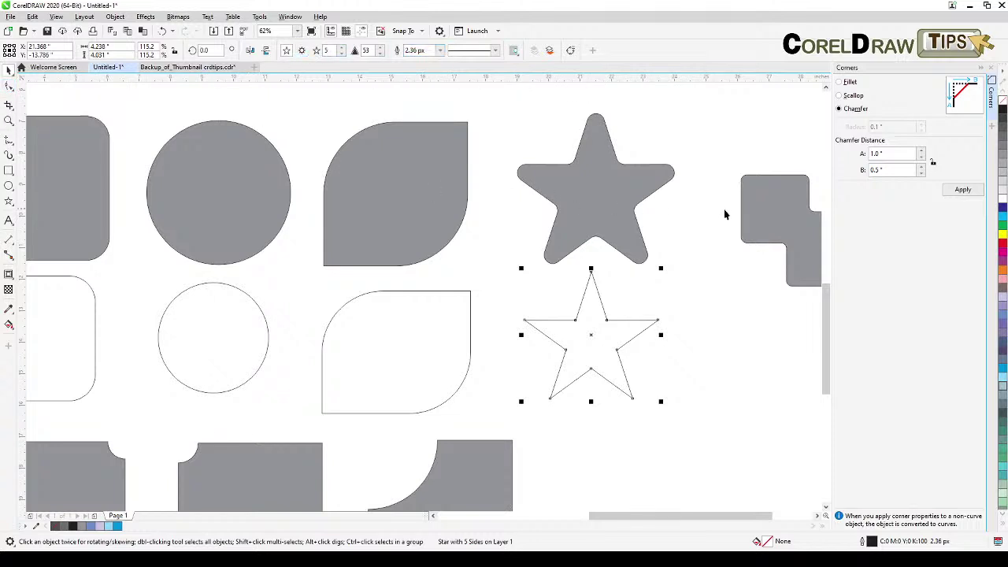
- Apply a fillet with a 0.14 inch radius to all corners of the five-pointed star
{"action": "left_click", "coordinate": [839, 82]}
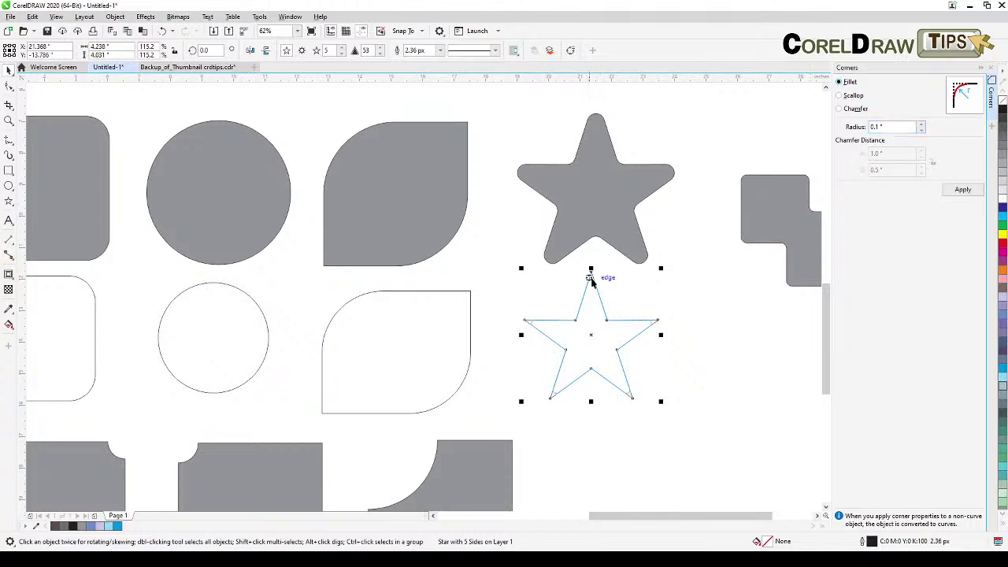
{"action": "left_click", "coordinate": [923, 125]}
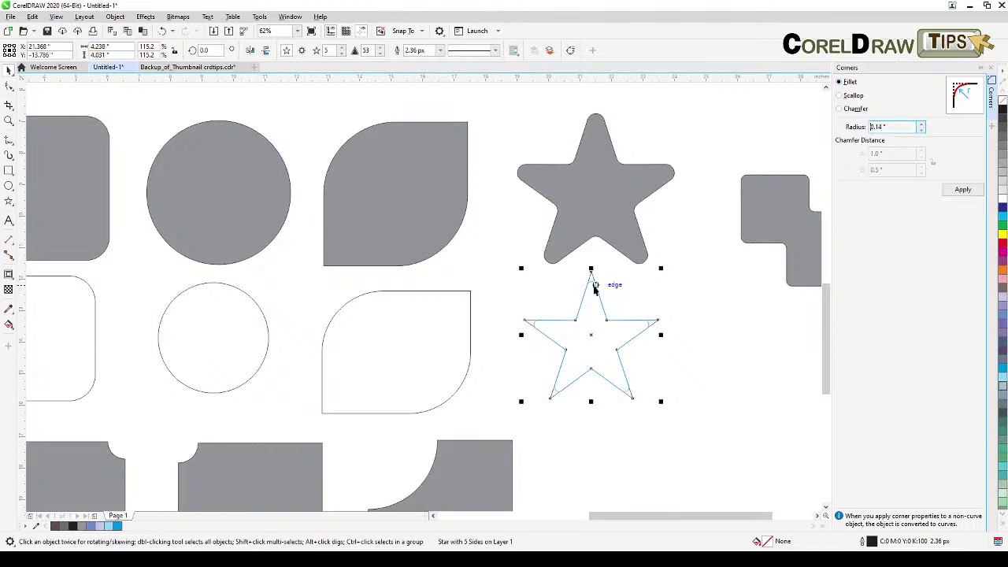
{"action": "left_click", "coordinate": [962, 190]}
{"action": "left_click", "coordinate": [707, 421]}
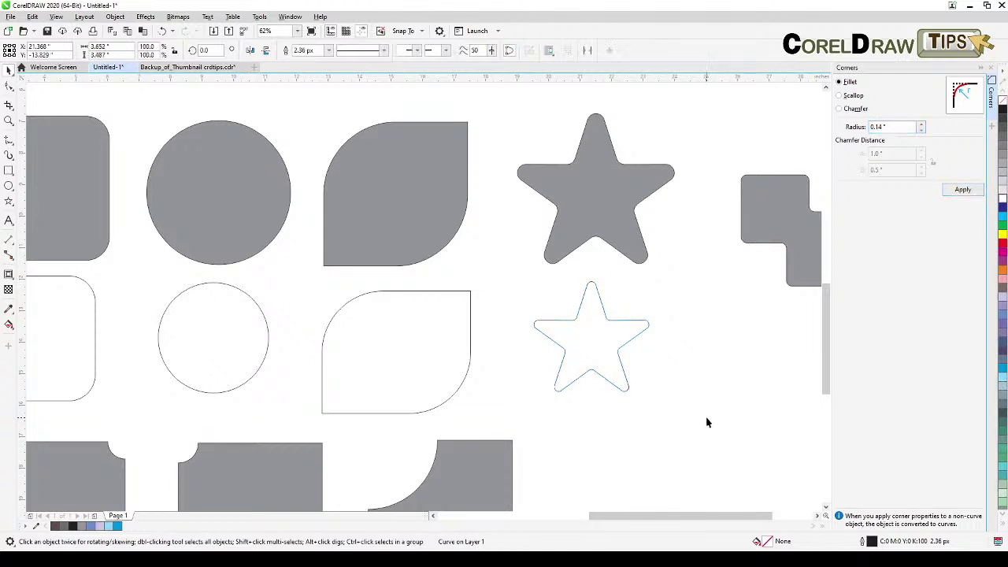
- Draw three overlapping rectangles spanning about 6.8 by 3.5 inches below the gray stepped shape
{"action": "key", "text": "h"}
{"action": "left_click_drag", "start_coordinate": [709, 419], "coordinate": [536, 382]}
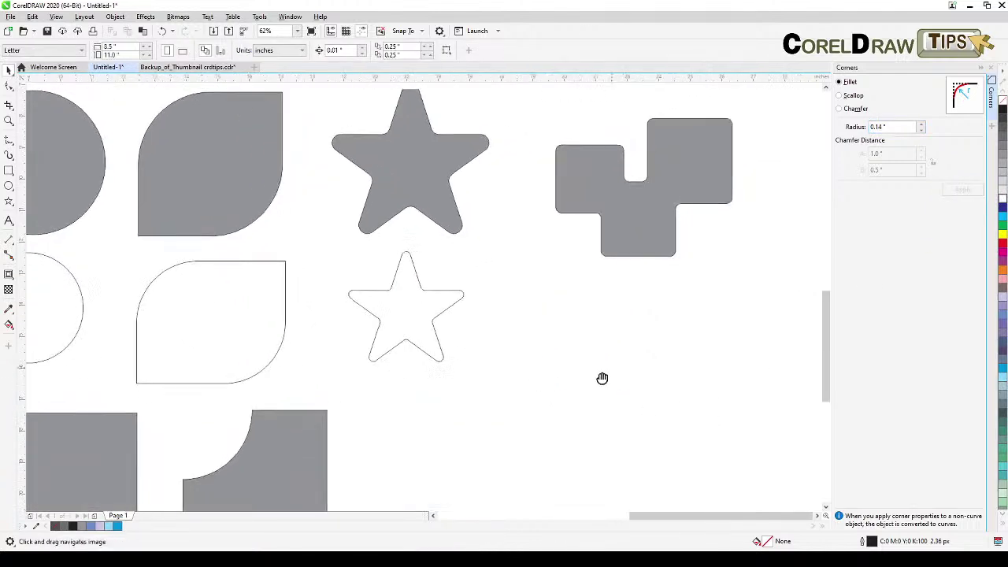
{"action": "key", "text": "space"}
{"action": "left_click", "coordinate": [641, 265]}
{"action": "left_click_drag", "start_coordinate": [641, 266], "coordinate": [642, 236]}
{"action": "left_click", "coordinate": [642, 314]}
{"action": "left_click", "coordinate": [9, 170]}
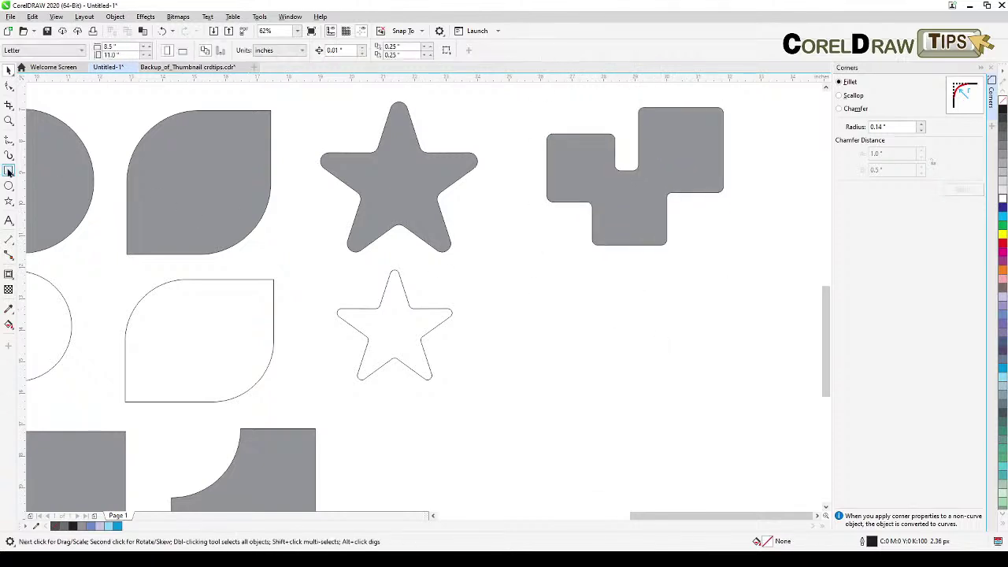
{"action": "left_click_drag", "start_coordinate": [549, 289], "coordinate": [705, 383]}
{"action": "left_click_drag", "start_coordinate": [663, 271], "coordinate": [765, 347]}
{"action": "left_click", "coordinate": [8, 70]}
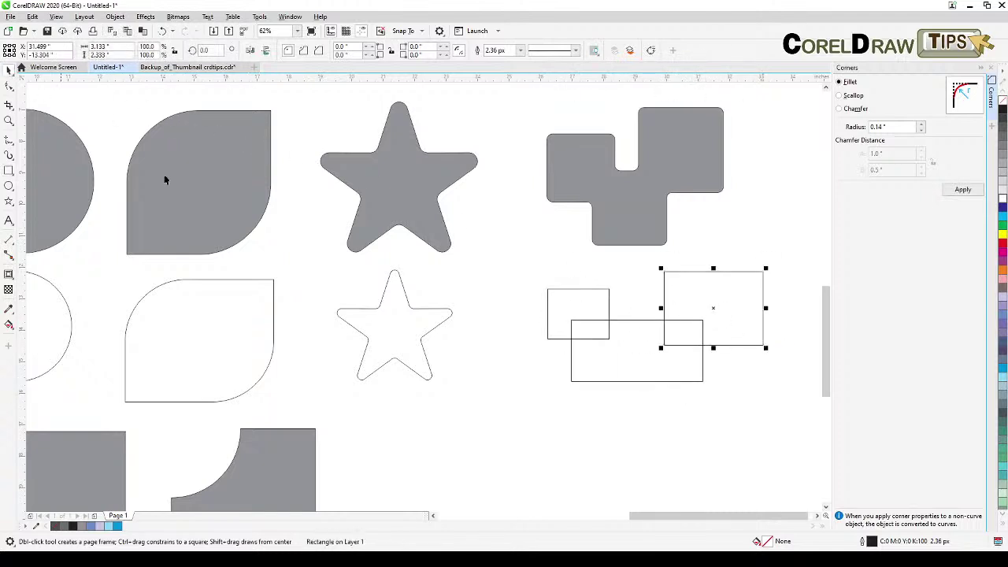
- Weld the three overlapping rectangles into a single stepped shape
{"action": "left_click_drag", "start_coordinate": [528, 402], "coordinate": [500, 407]}
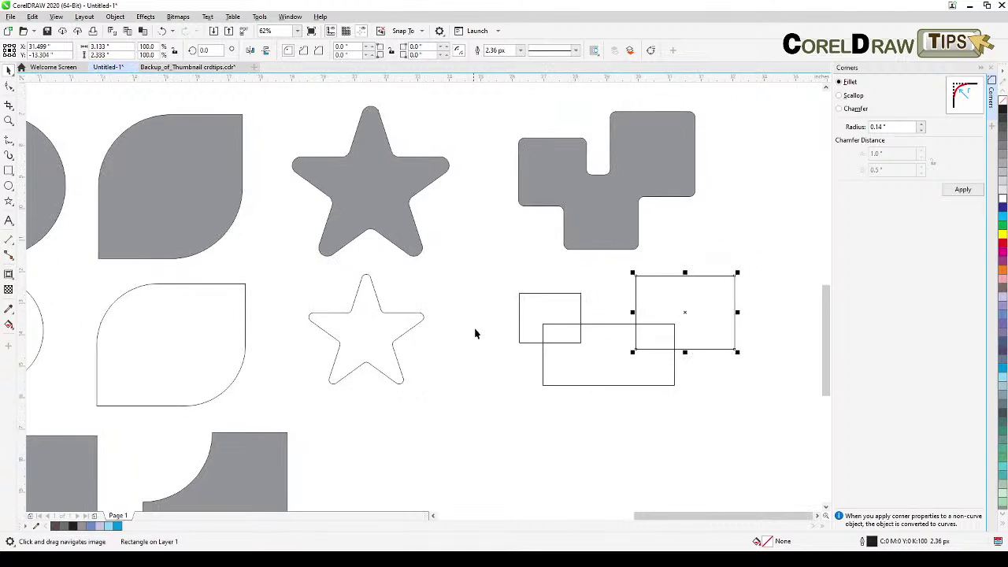
{"action": "left_click", "coordinate": [501, 409]}
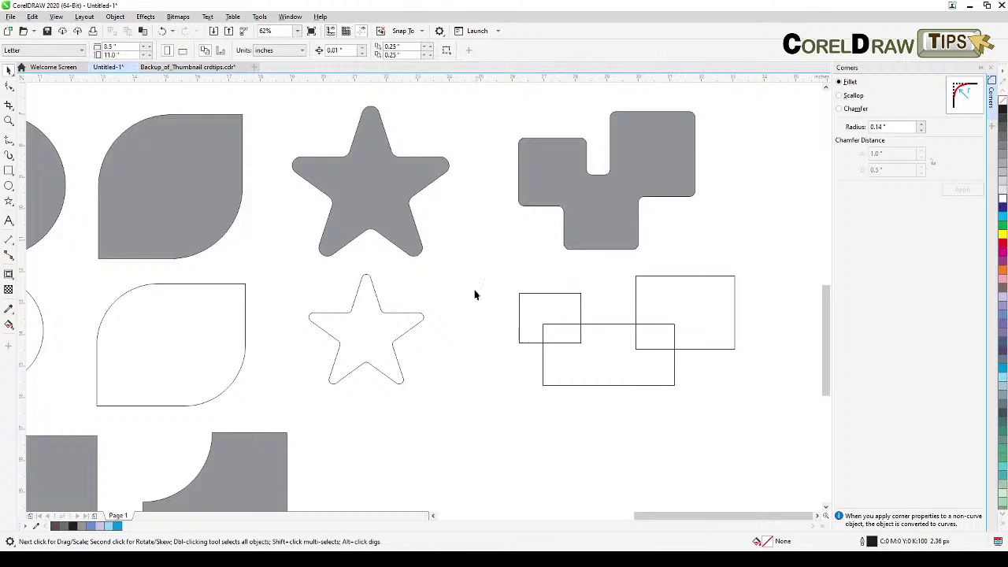
{"action": "left_click_drag", "start_coordinate": [485, 268], "coordinate": [790, 432]}
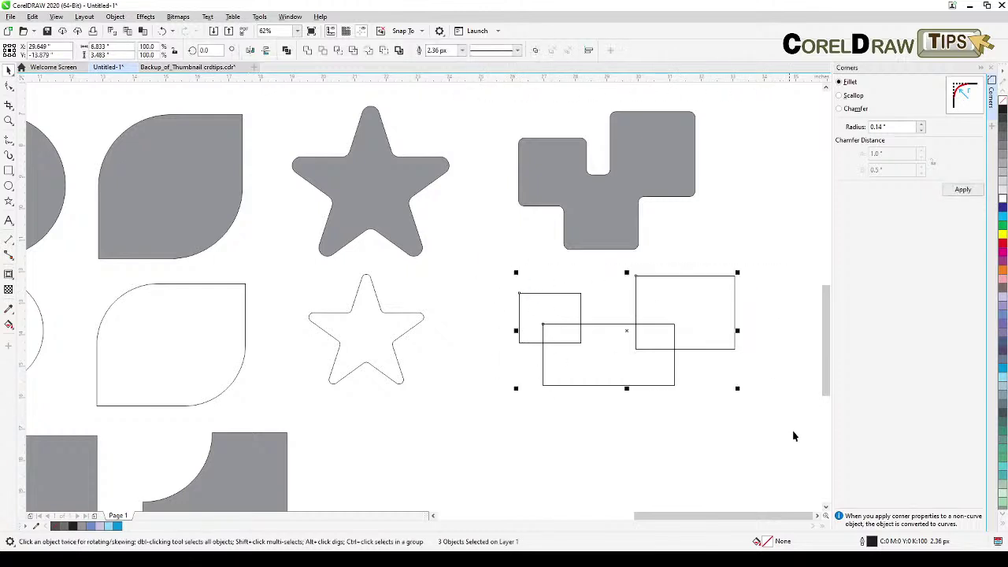
{"action": "left_click", "coordinate": [307, 51]}
{"action": "left_click", "coordinate": [530, 398]}
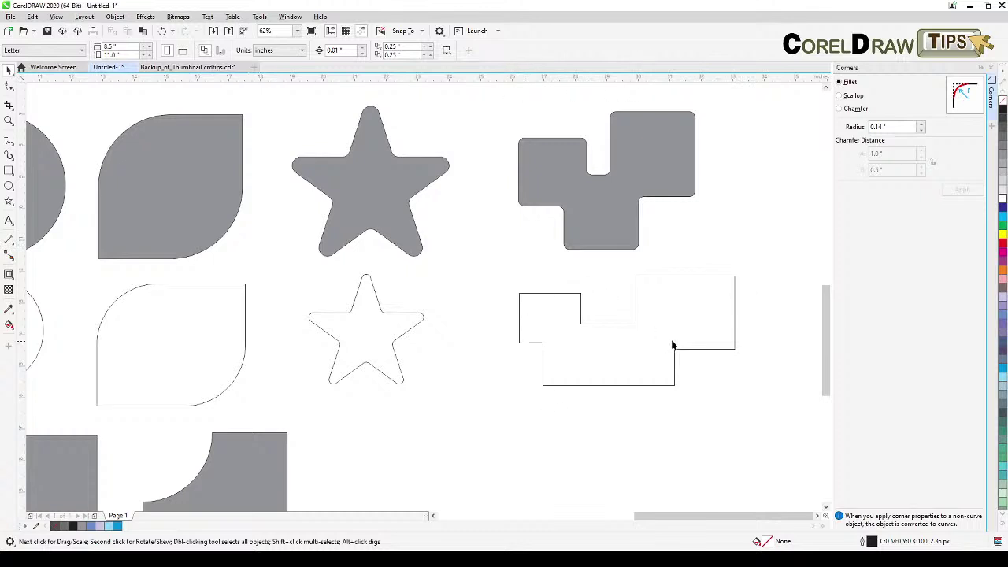
- Fillet the corners of the welded shape with a 0.12 inch radius
{"action": "left_click", "coordinate": [597, 322]}
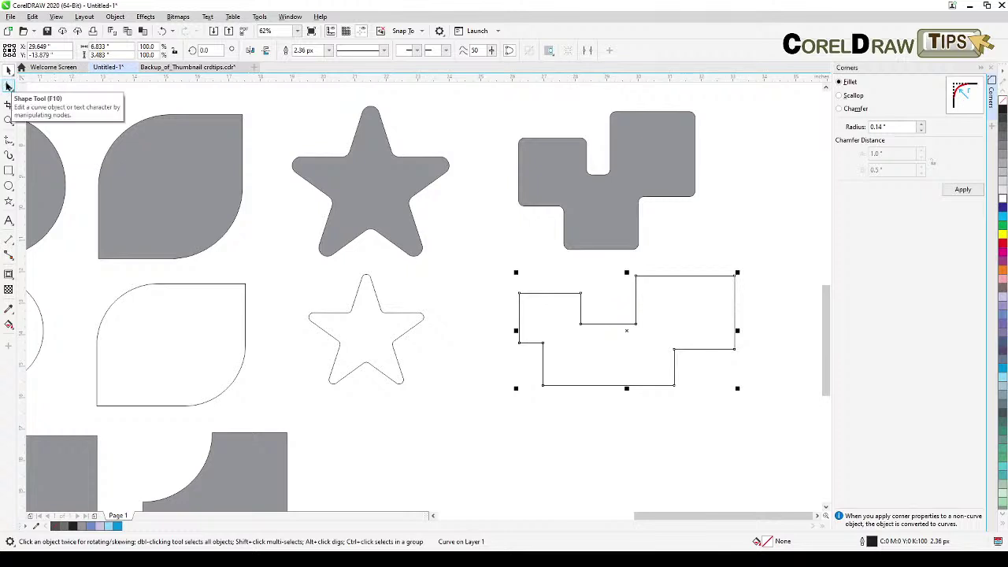
{"action": "left_click", "coordinate": [9, 87]}
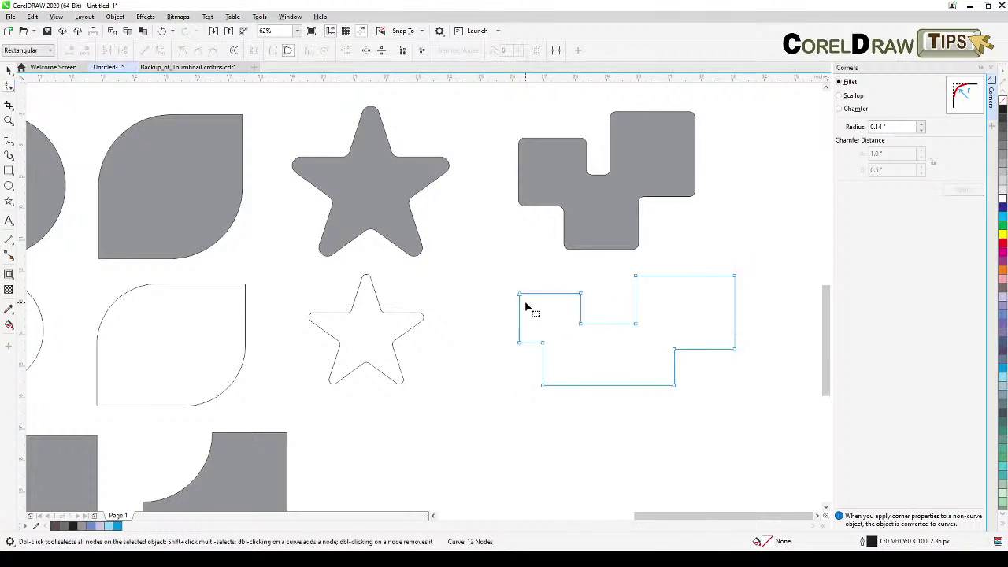
{"action": "left_click", "coordinate": [9, 69]}
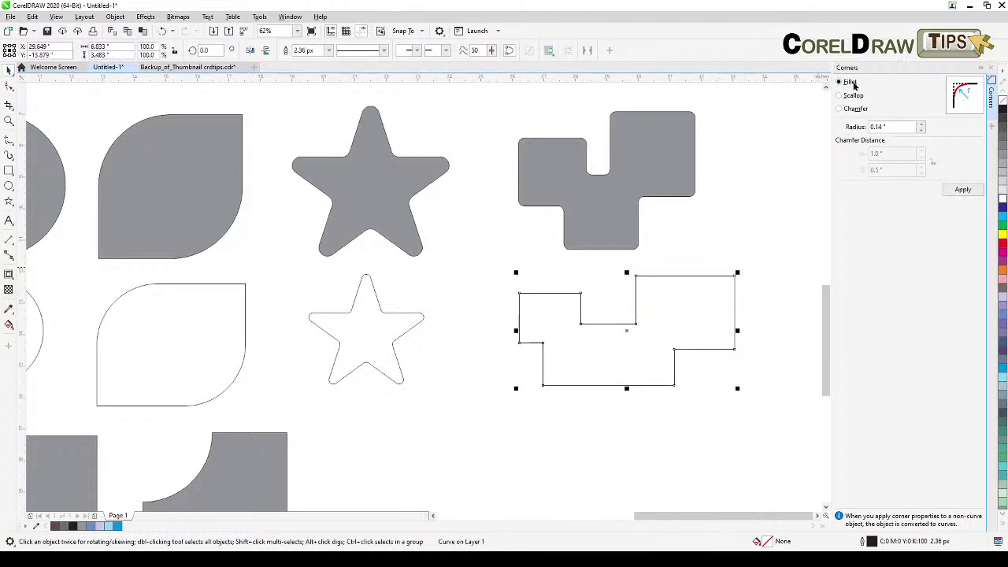
{"action": "left_click", "coordinate": [918, 126]}
{"action": "left_click", "coordinate": [920, 130]}
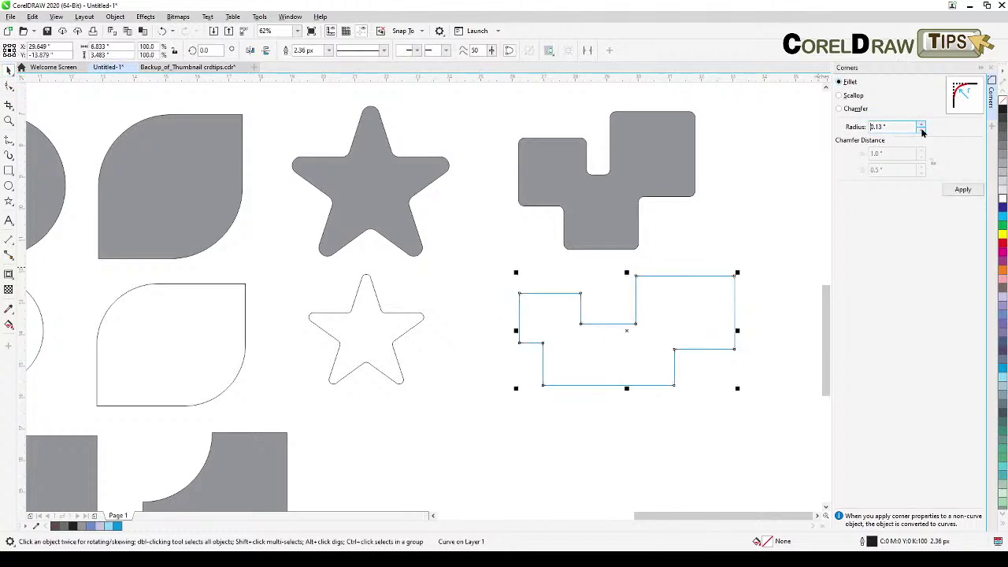
{"action": "left_click", "coordinate": [972, 192]}
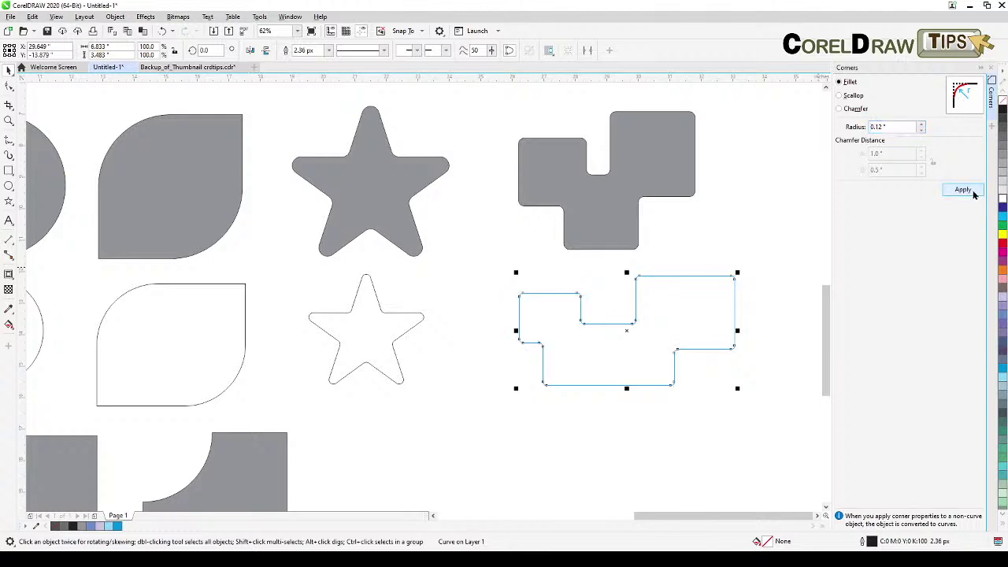
- Set the fillet radius to 1.0 inch and try to apply it to the welded shape's already rounded corners
{"action": "double_click", "coordinate": [922, 125]}
{"action": "left_click", "coordinate": [968, 192]}
{"action": "double_click", "coordinate": [881, 126]}
{"action": "type", "text": "1"}
{"action": "left_click", "coordinate": [962, 192]}
{"action": "left_click", "coordinate": [964, 192]}
{"action": "left_click", "coordinate": [817, 214]}
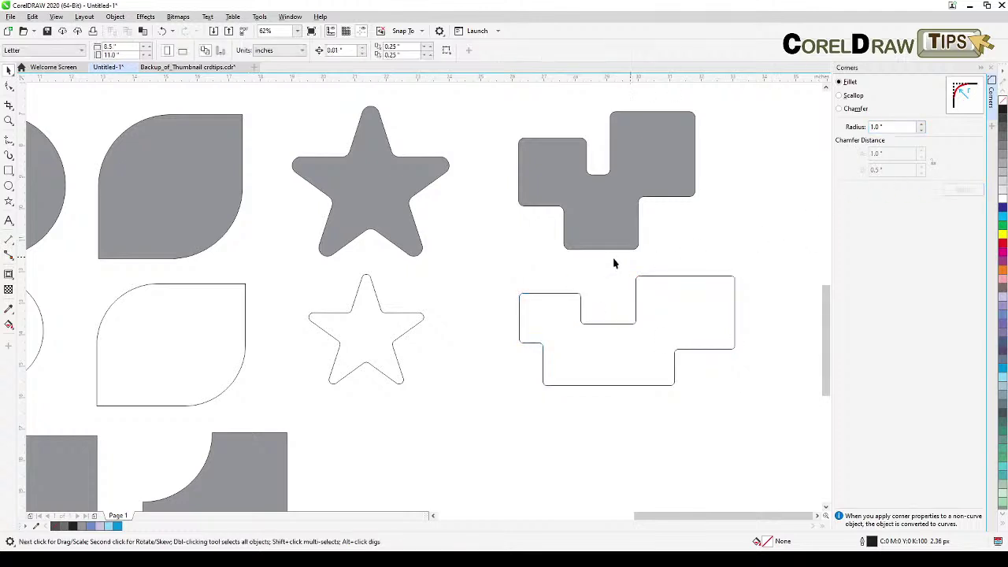
- Try to adjust the small fillet at the welded shape's upper-left corner by moving its node with the Shape tool
{"action": "left_click", "coordinate": [565, 294]}
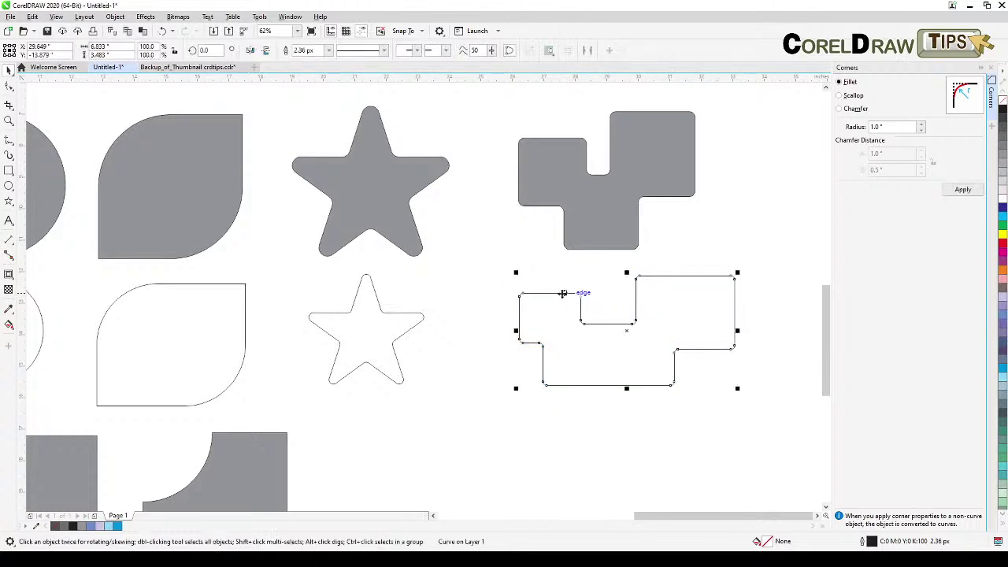
{"action": "left_click", "coordinate": [6, 87]}
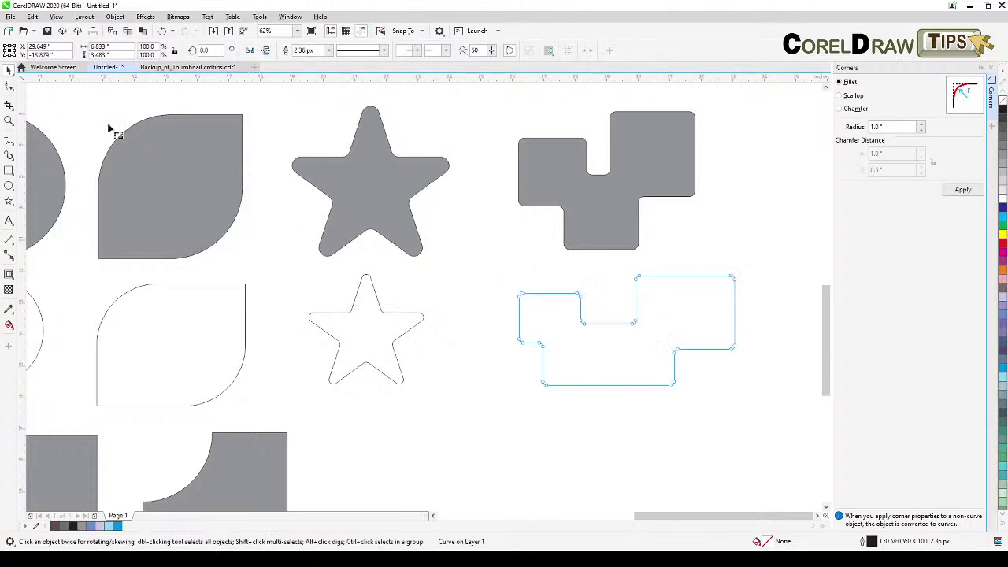
{"action": "scroll", "coordinate": [524, 307], "scroll_direction": "up", "scroll_amount": 3}
{"action": "left_click_drag", "start_coordinate": [528, 286], "coordinate": [539, 288]}
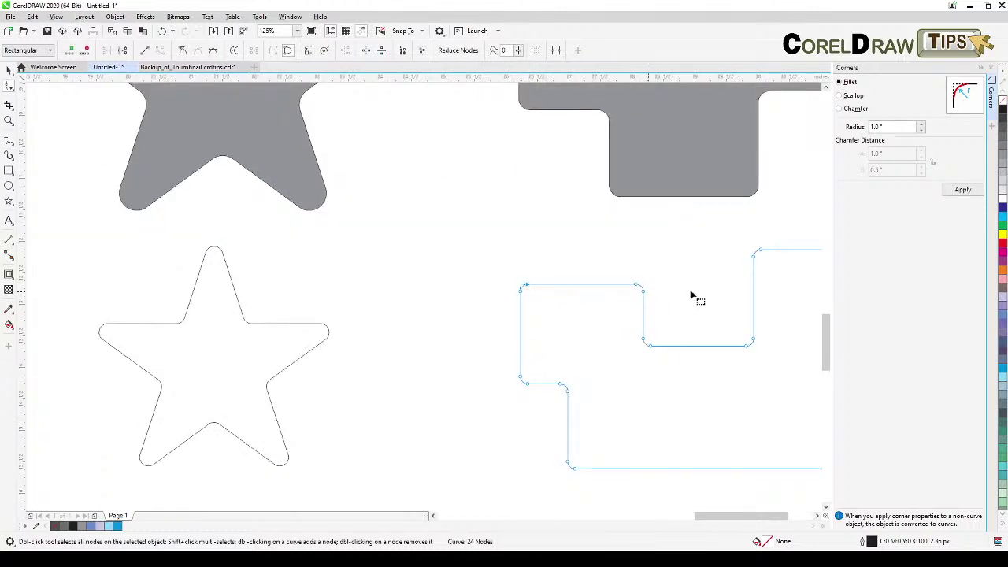
{"action": "scroll", "coordinate": [735, 318], "scroll_direction": "down", "scroll_amount": 3}
{"action": "left_click_drag", "start_coordinate": [724, 318], "coordinate": [575, 307]}
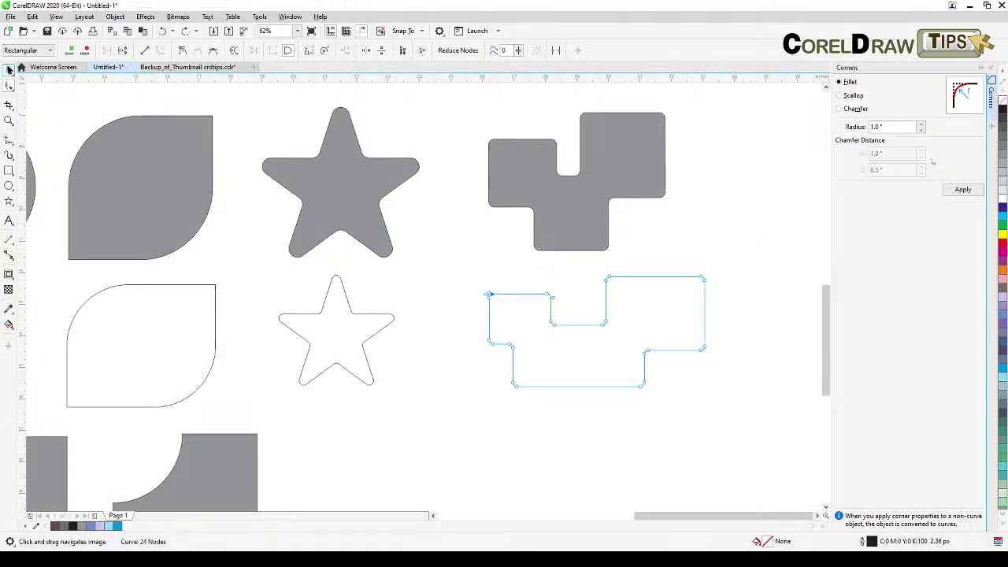
- Undo the small fillet on the welded shape and apply a 1.0 inch fillet to its sharp corners
{"action": "left_click", "coordinate": [9, 70]}
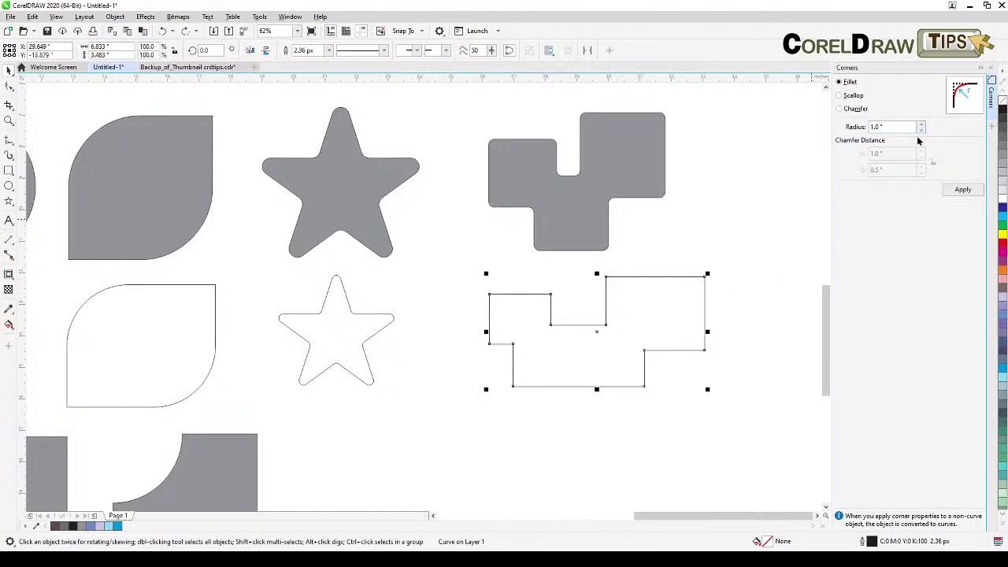
{"action": "left_click", "coordinate": [964, 190]}
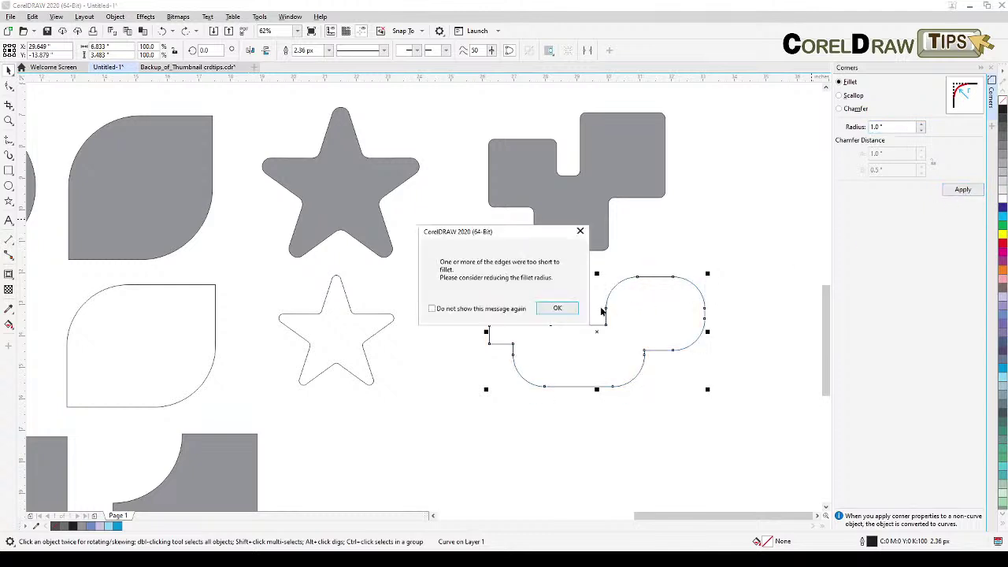
{"action": "left_click_drag", "start_coordinate": [530, 236], "coordinate": [660, 172]}
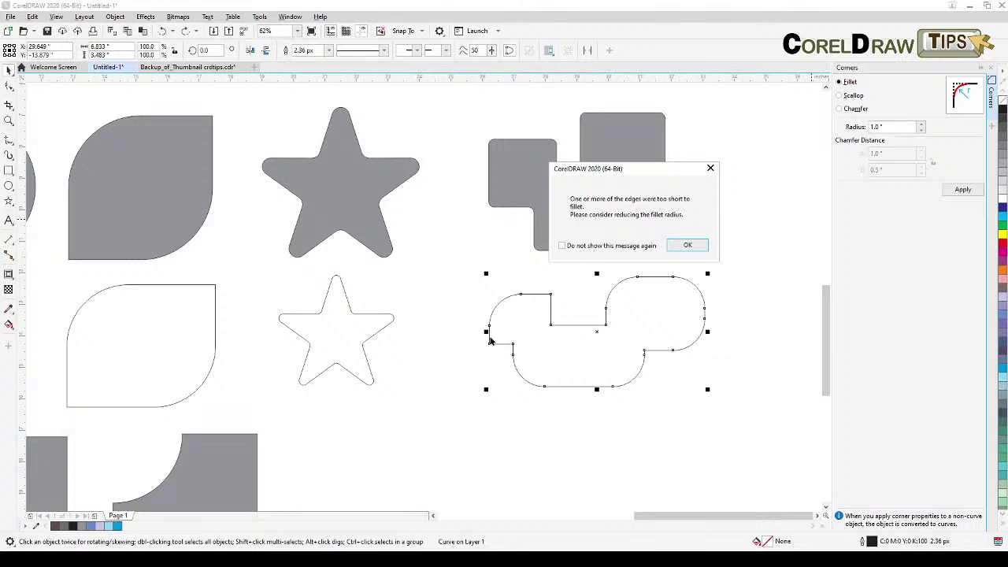
{"action": "left_click", "coordinate": [686, 246]}
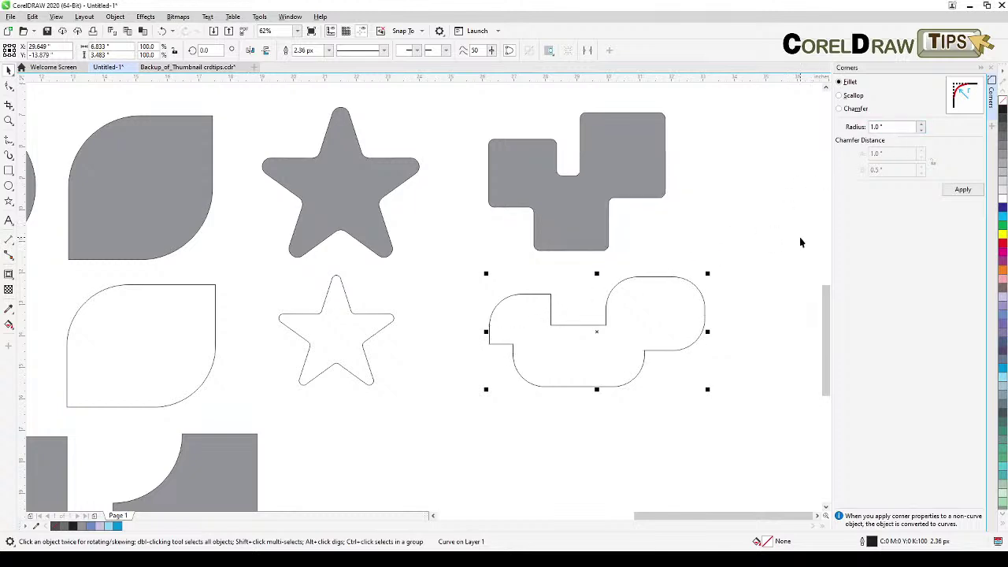
- Undo the welded shape's 1.0 inch fillet and try a 0.5 inch fillet radius on its corners
{"action": "key", "text": "ctrl+z"}
{"action": "double_click", "coordinate": [876, 127]}
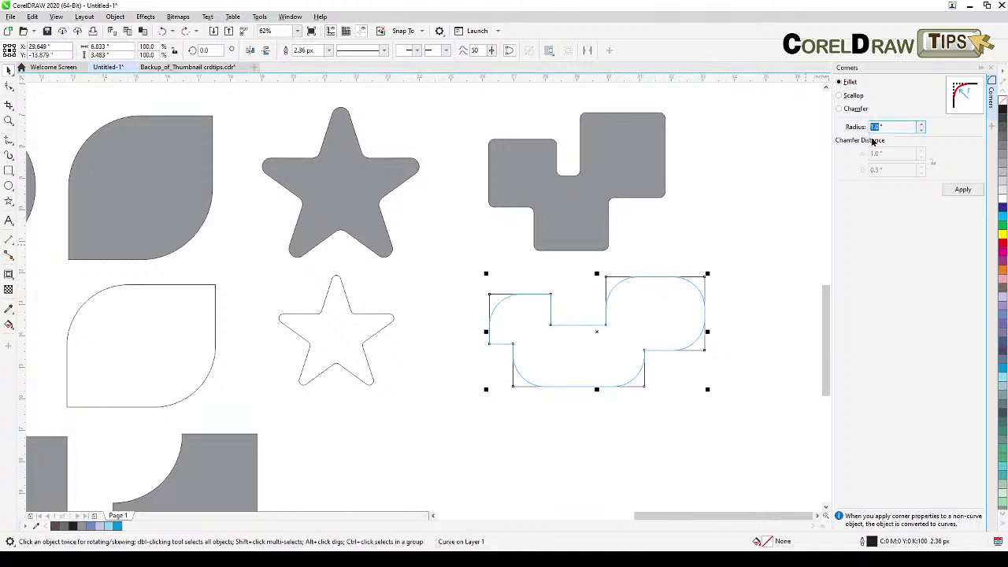
{"action": "key", "text": "BackSpace"}
{"action": "type", "text": ".5"}
{"action": "left_click", "coordinate": [954, 194]}
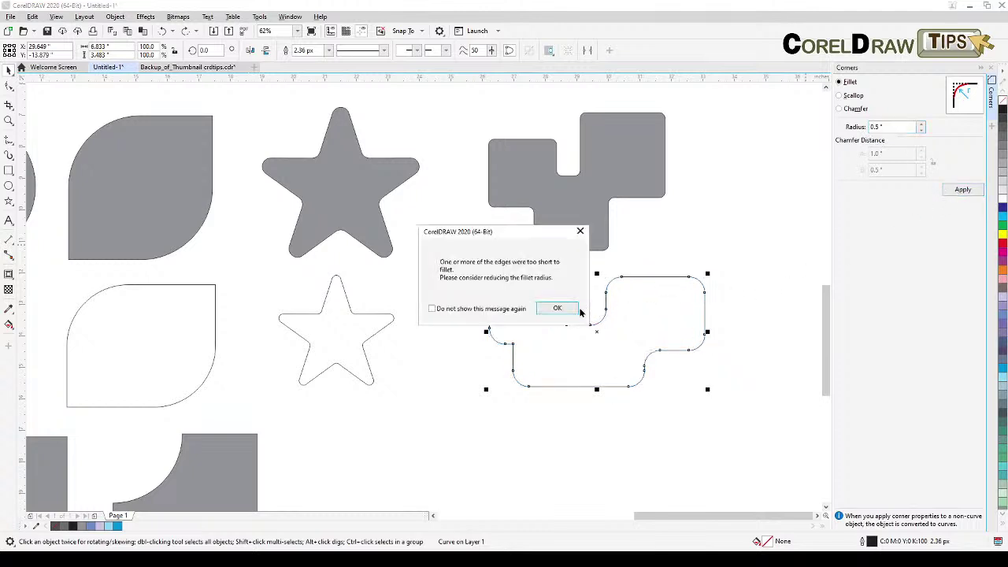
{"action": "left_click", "coordinate": [560, 309]}
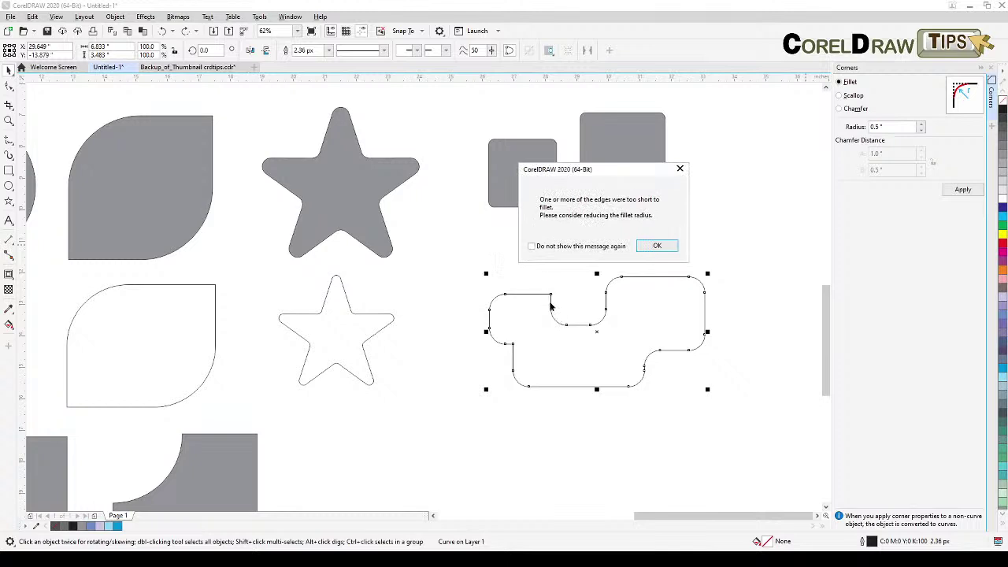
{"action": "left_click", "coordinate": [658, 247]}
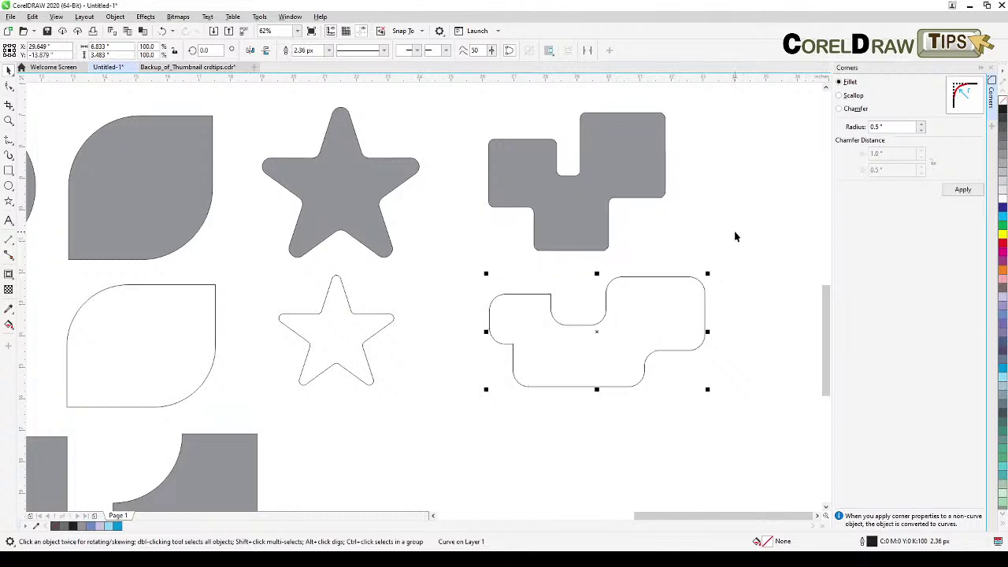
- Undo the 0.5 inch fillet on the welded shape and fillet its corners with a 0.25 inch radius
{"action": "key", "text": "ctrl+z"}
{"action": "double_click", "coordinate": [877, 127]}
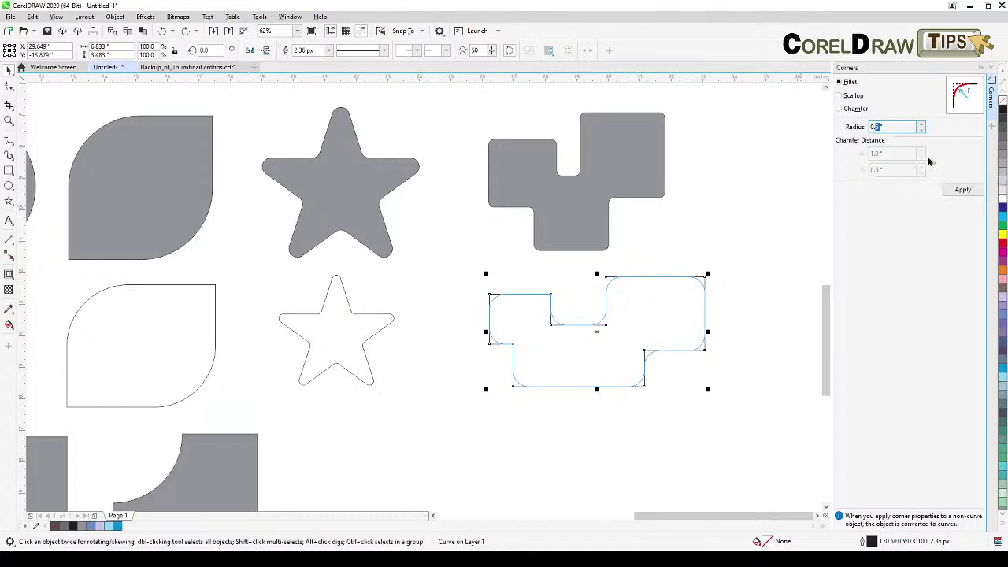
{"action": "type", "text": "0.25"}
{"action": "left_click", "coordinate": [963, 189]}
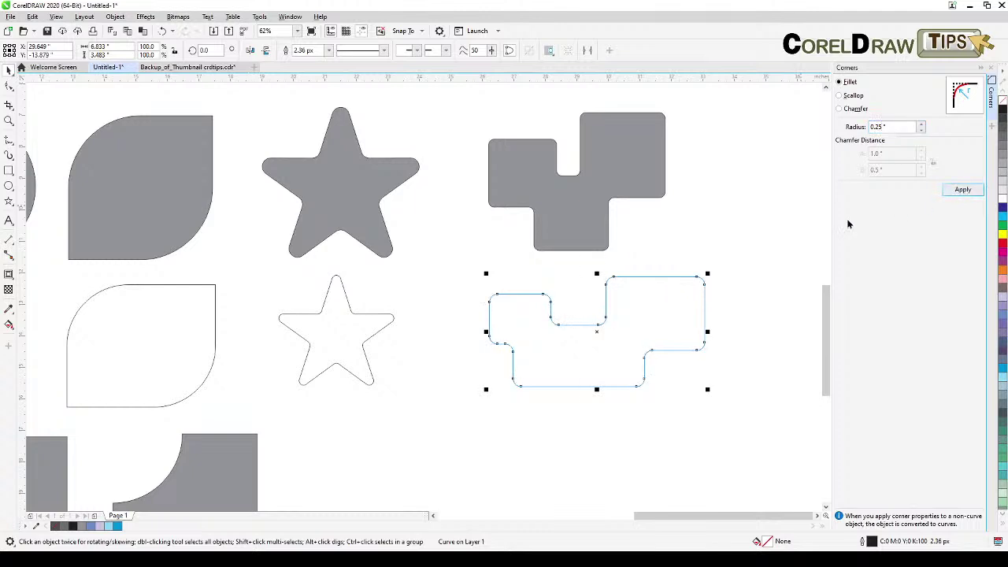
{"action": "left_click", "coordinate": [753, 254]}
- Move the SCALLOP label from the stacked color shapes to just above the first gray scalloped square
{"action": "left_click_drag", "start_coordinate": [625, 399], "coordinate": [698, 364]}
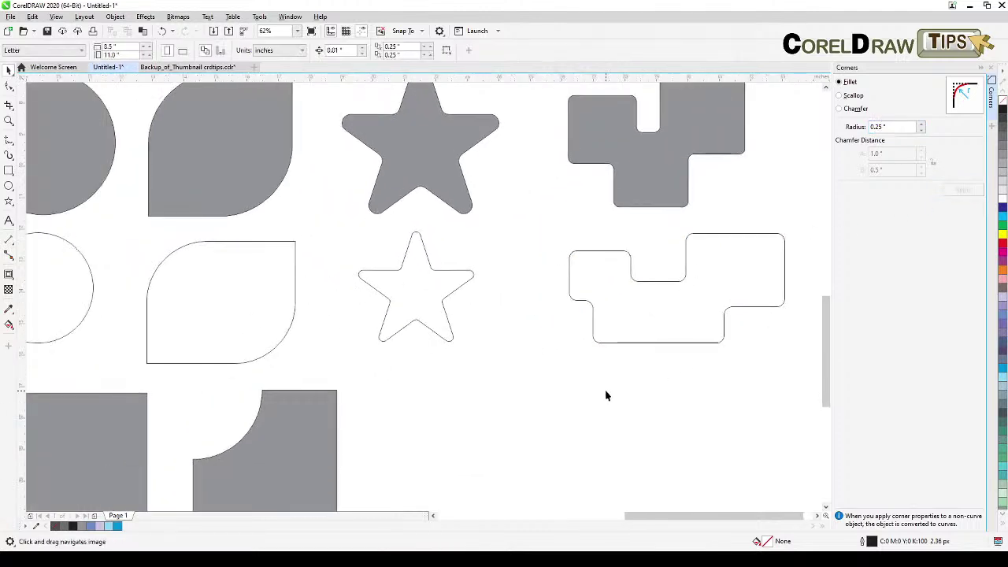
{"action": "scroll", "coordinate": [586, 387], "scroll_direction": "down", "scroll_amount": 2}
{"action": "left_click_drag", "start_coordinate": [586, 387], "coordinate": [616, 333]}
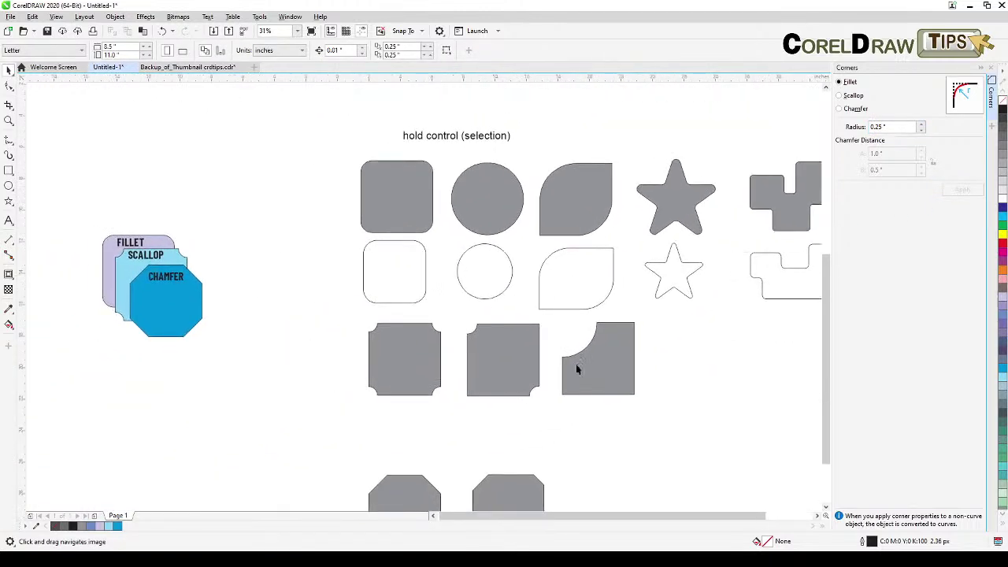
{"action": "left_click", "coordinate": [149, 265]}
{"action": "left_click_drag", "start_coordinate": [149, 265], "coordinate": [87, 314]}
{"action": "left_click_drag", "start_coordinate": [146, 255], "coordinate": [378, 318]}
{"action": "scroll", "coordinate": [417, 354], "scroll_direction": "up", "scroll_amount": 2}
{"action": "scroll", "coordinate": [378, 313], "scroll_direction": "down", "scroll_amount": 2}
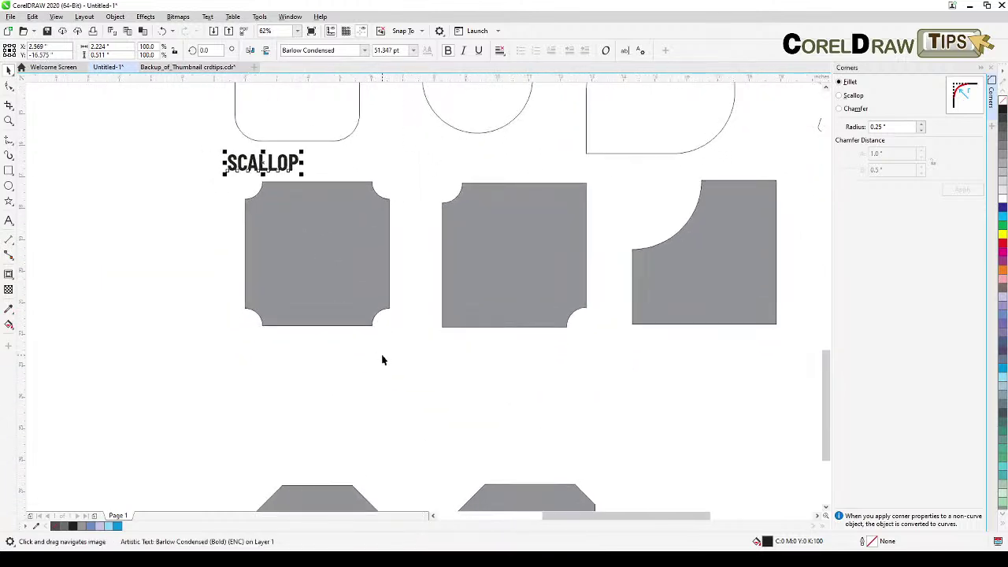
- Draw a rectangle about 4.6 by 3.8 inches below the first gray scalloped square and shift it slightly right
{"action": "left_click", "coordinate": [9, 170]}
{"action": "left_click_drag", "start_coordinate": [246, 347], "coordinate": [392, 467]}
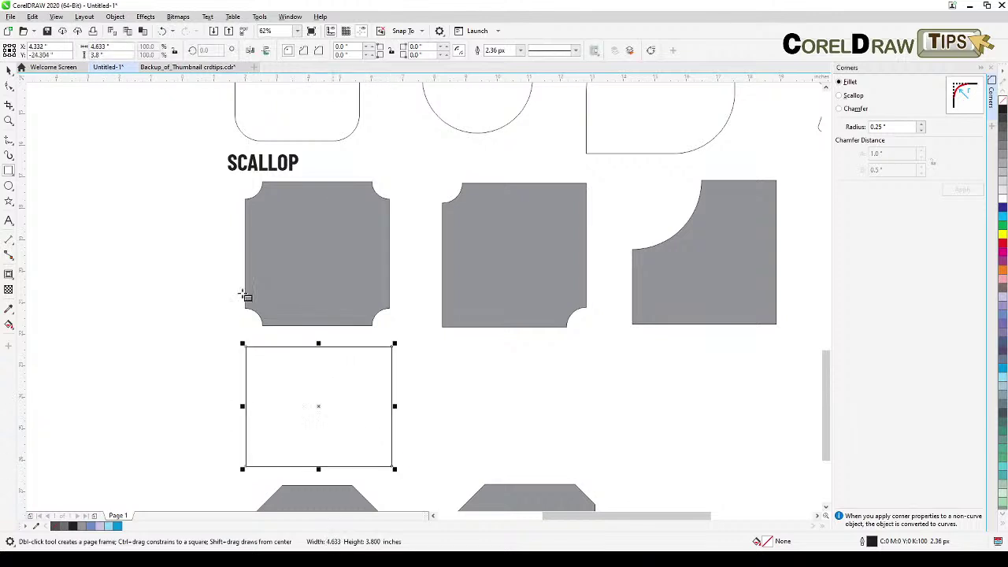
{"action": "left_click", "coordinate": [8, 69]}
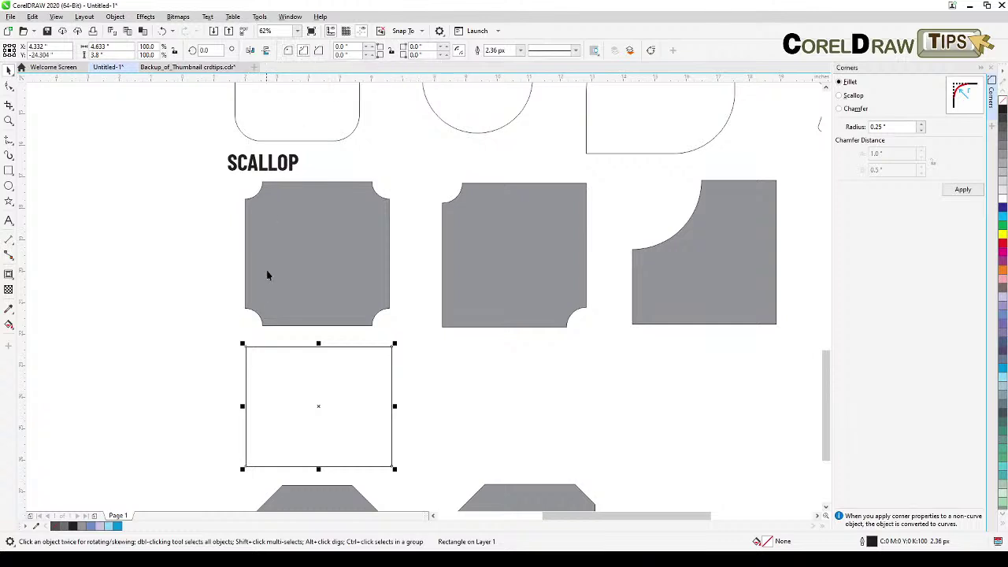
{"action": "left_click_drag", "start_coordinate": [244, 345], "coordinate": [248, 345]}
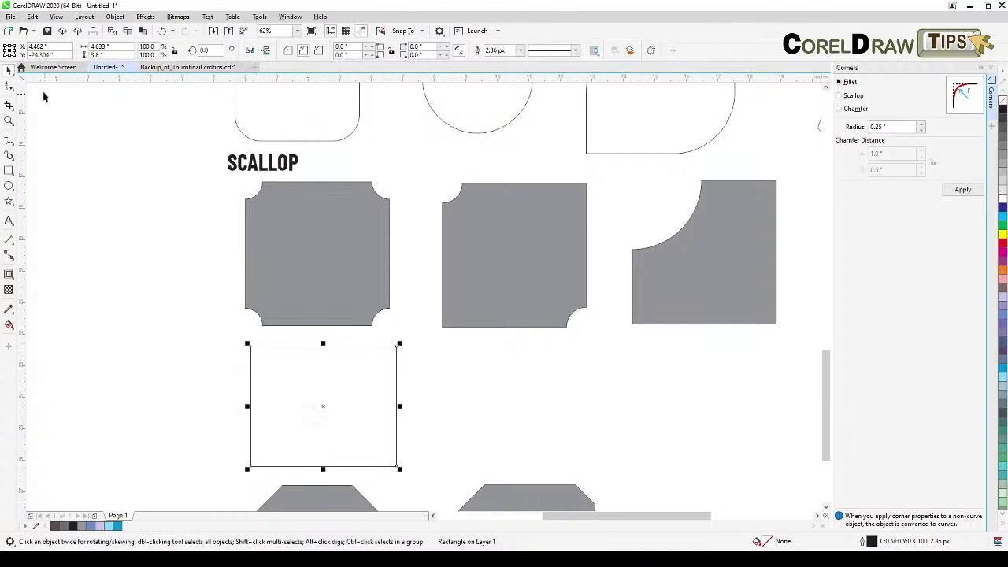
- Try a 1.0 inch scallop on only the new rectangle's upper-left corner with the Shape tool, and undo it
{"action": "left_click", "coordinate": [10, 87]}
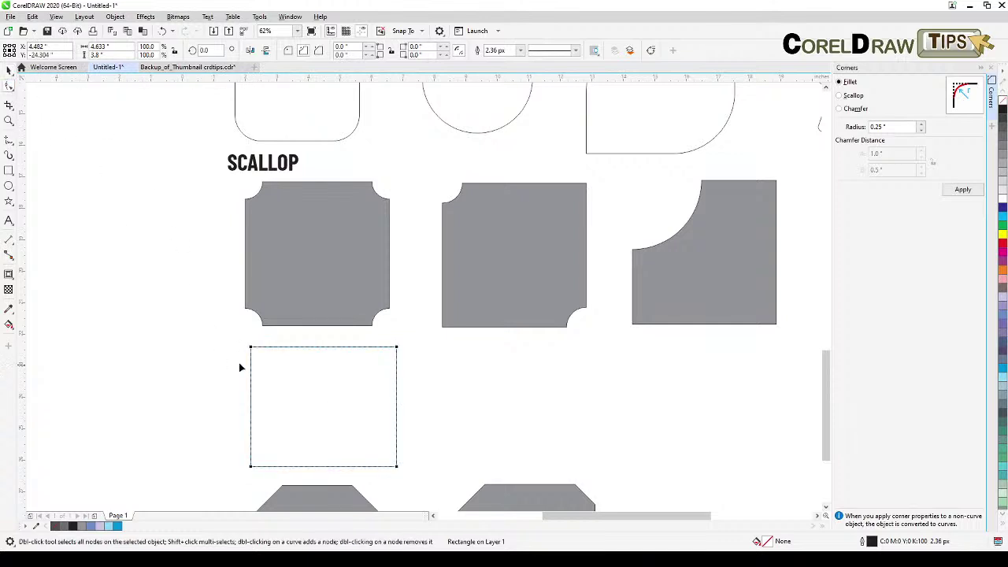
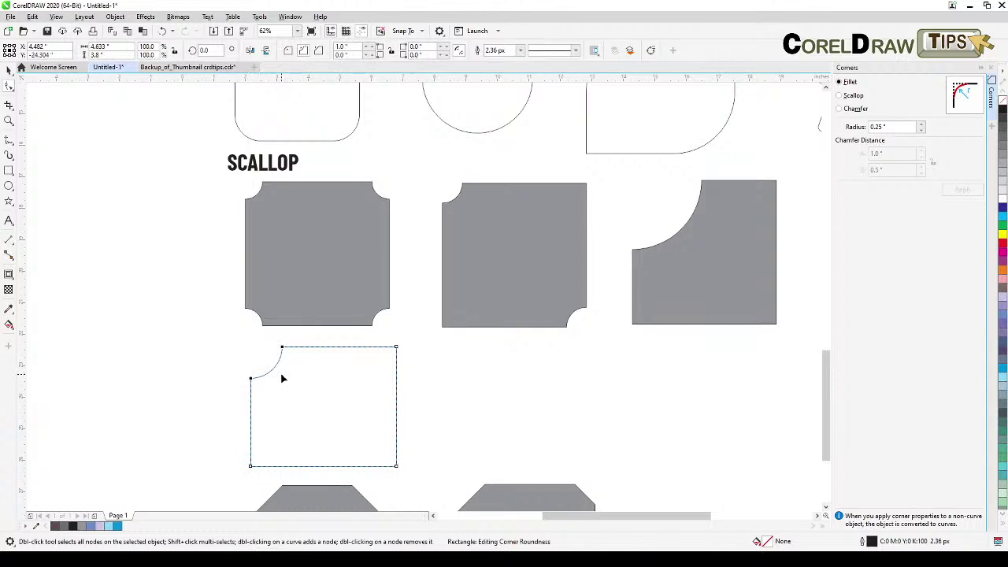
{"action": "left_click", "coordinate": [8, 71]}
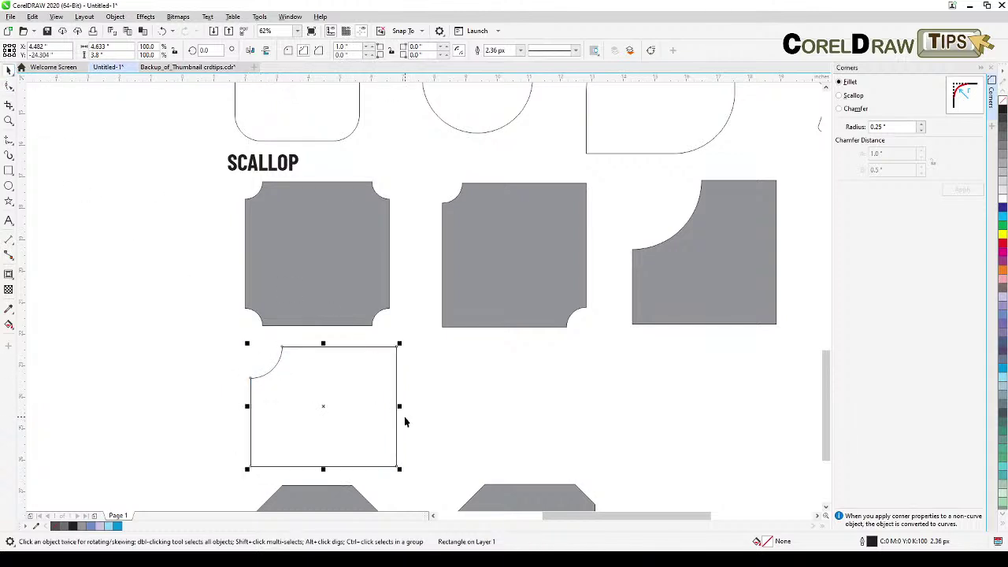
{"action": "key", "text": "ctrl+z"}
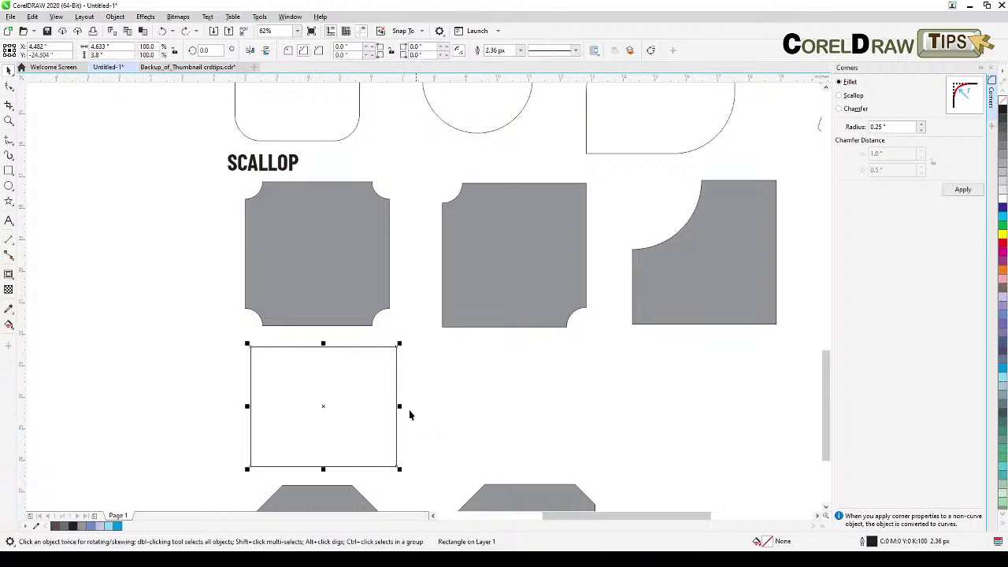
- Scallop all four corners of the new rectangle with the Shape tool to a radius of about 0.83 inch
{"action": "left_click", "coordinate": [8, 87]}
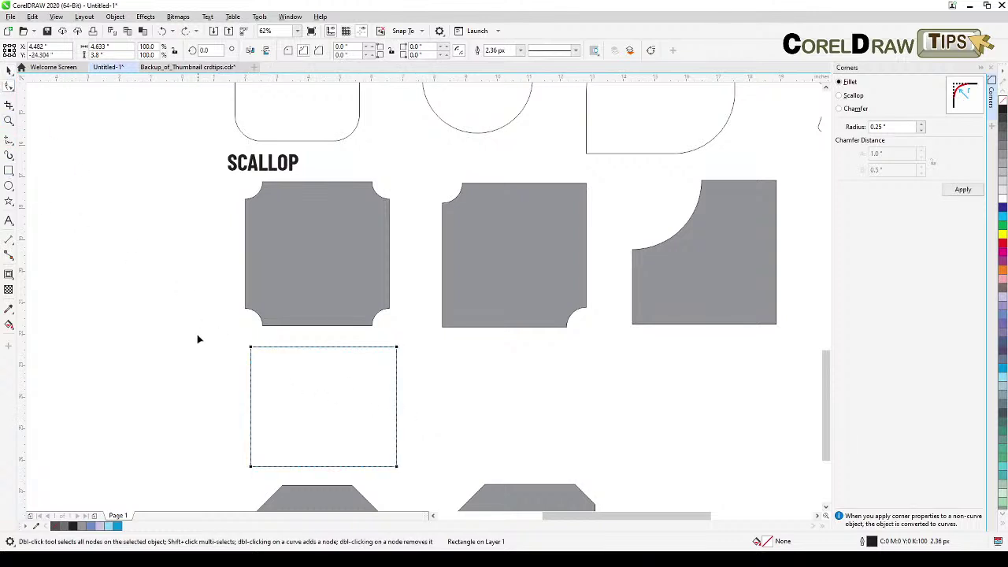
{"action": "left_click_drag", "start_coordinate": [252, 348], "coordinate": [278, 363]}
{"action": "left_click", "coordinate": [9, 70]}
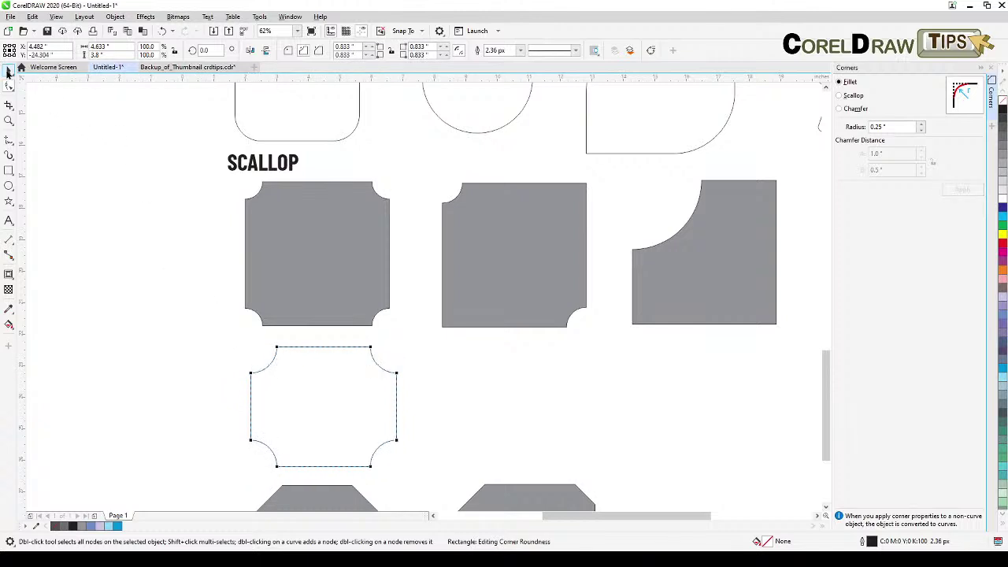
{"action": "left_click", "coordinate": [117, 250]}
- Draw a rectangle about 4.7 by 3.7 inches below the second sample, scalloping its upper-left corner about 0.68 inch and lower-right 0.75 inch
{"action": "left_click", "coordinate": [8, 171]}
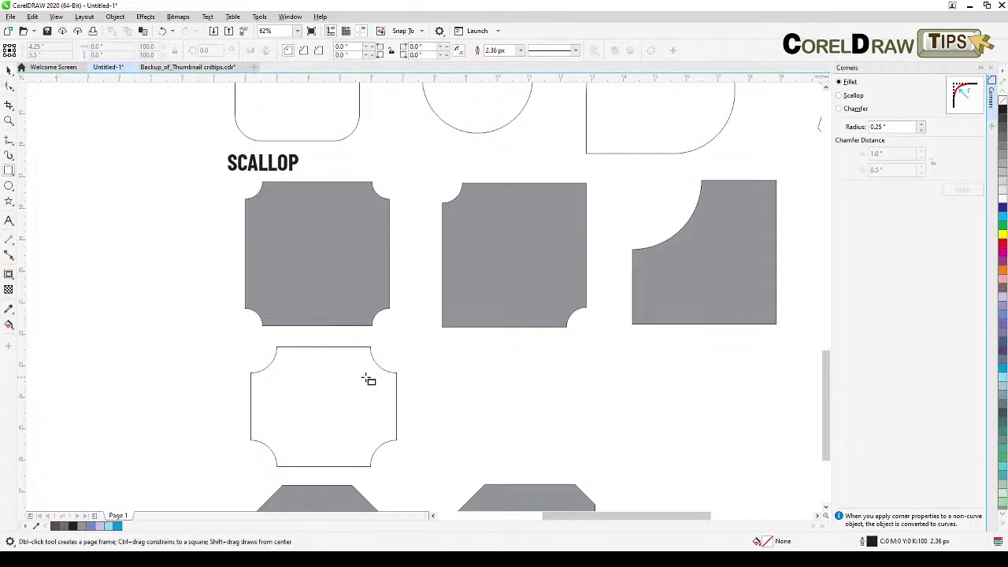
{"action": "left_click_drag", "start_coordinate": [439, 348], "coordinate": [590, 468]}
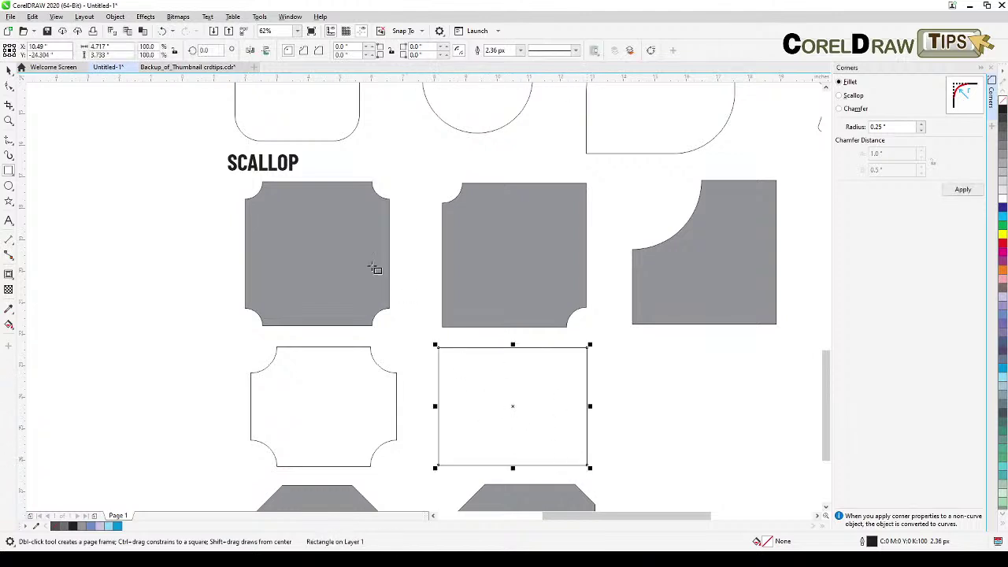
{"action": "left_click", "coordinate": [9, 86]}
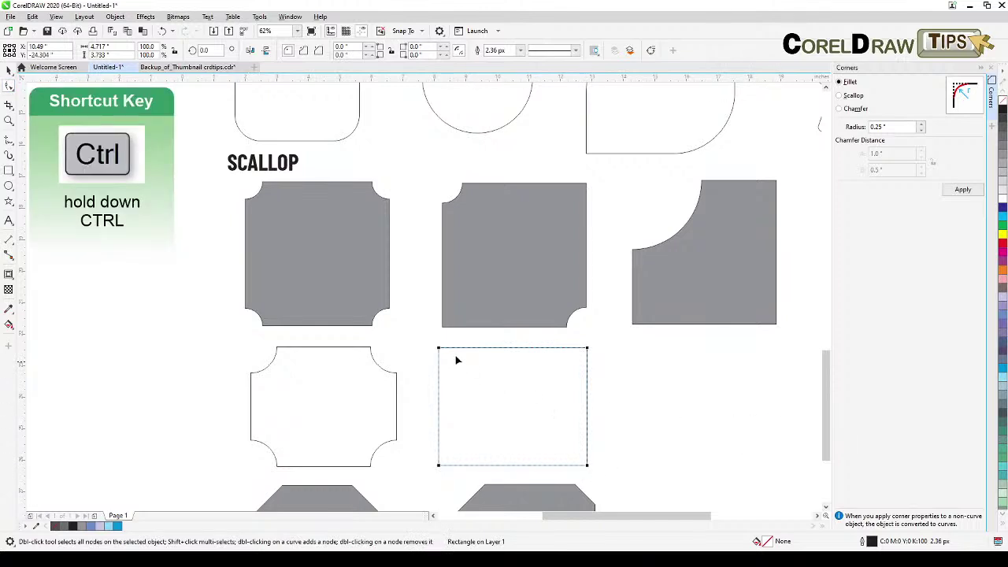
{"action": "left_click_drag", "start_coordinate": [443, 354], "coordinate": [588, 466]}
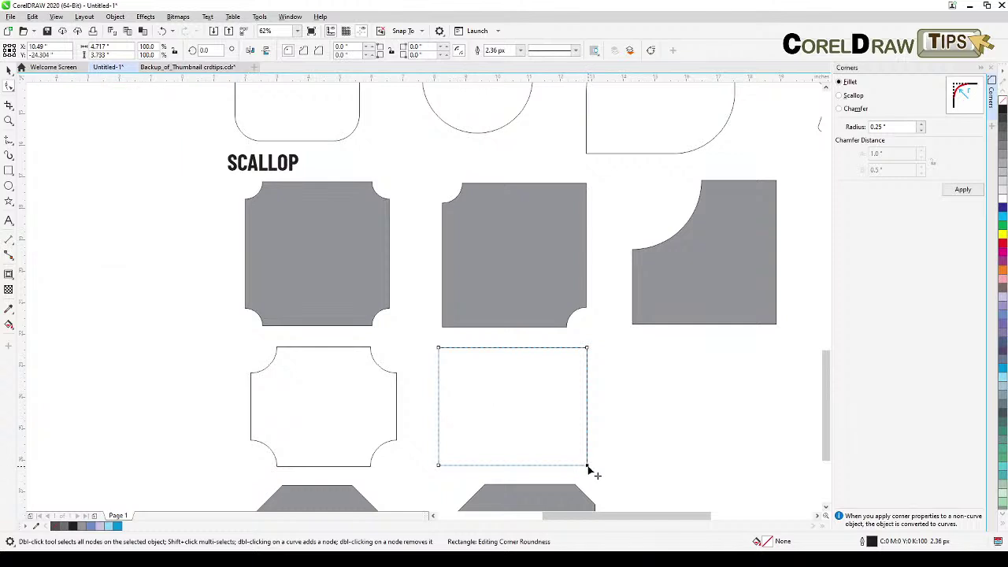
{"action": "left_click", "coordinate": [440, 349]}
{"action": "mouse_move", "coordinate": [441, 348]}
{"action": "left_mouse_down"}
{"action": "mouse_move", "coordinate": [462, 356]}
{"action": "mouse_move", "coordinate": [438, 347]}
{"action": "left_mouse_up"}
{"action": "left_click_drag", "start_coordinate": [440, 352], "coordinate": [462, 351]}
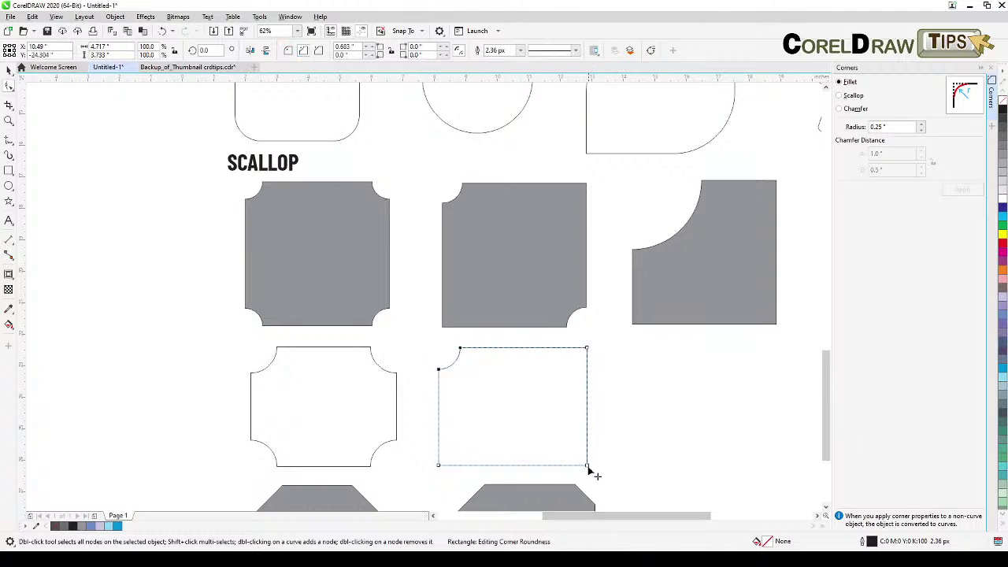
{"action": "left_click_drag", "start_coordinate": [588, 469], "coordinate": [599, 441]}
{"action": "left_click_drag", "start_coordinate": [651, 398], "coordinate": [531, 360]}
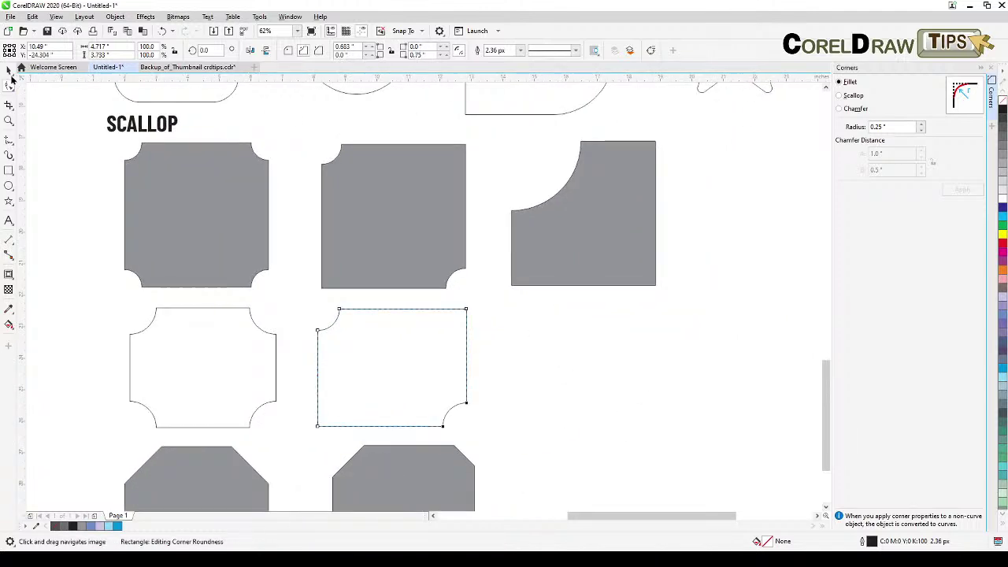
{"action": "left_click", "coordinate": [10, 69]}
- Draw a rectangle about 5.0 by 3.95 inches below the third gray scalloped sample
{"action": "left_click", "coordinate": [562, 231]}
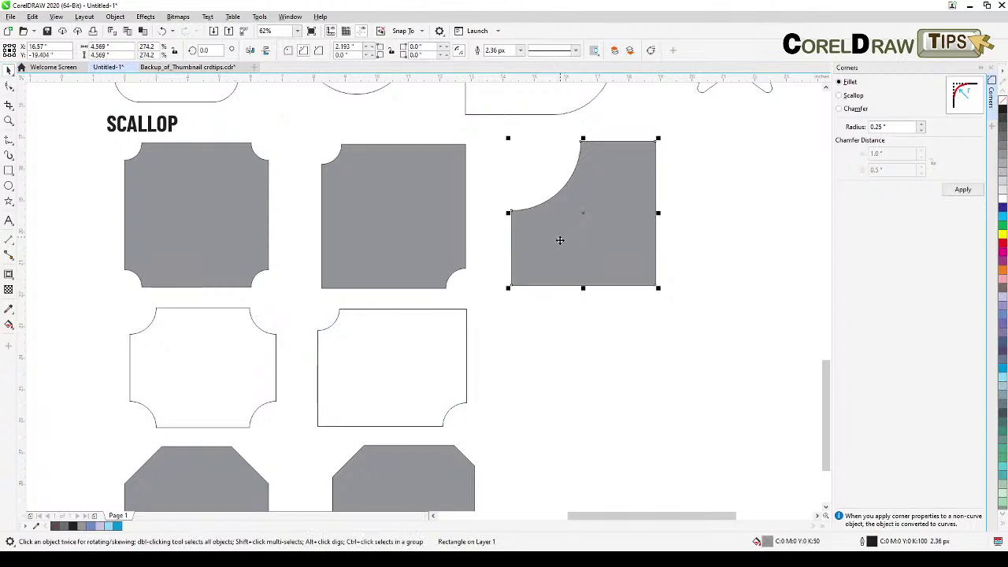
{"action": "left_click", "coordinate": [563, 366]}
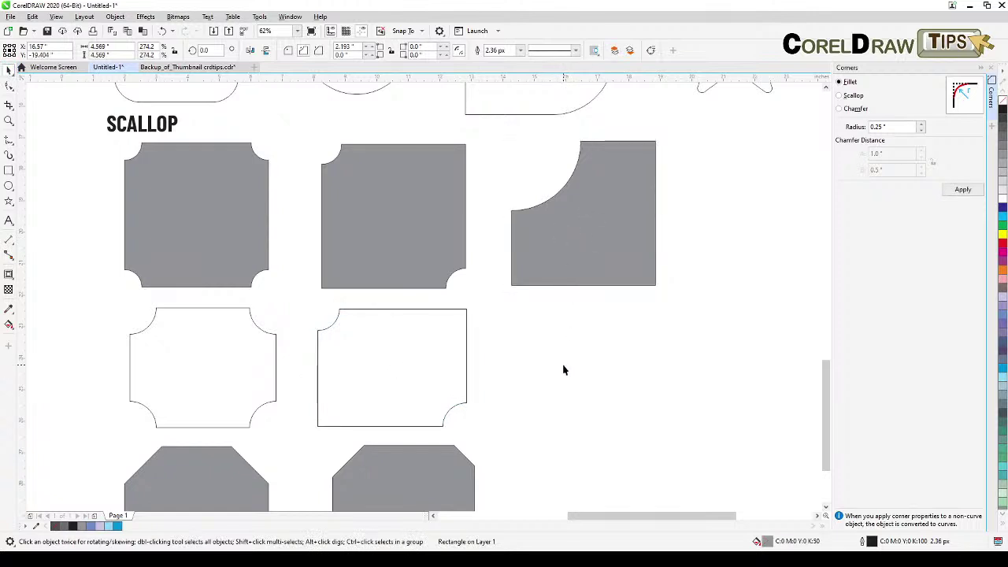
{"action": "left_click", "coordinate": [9, 170]}
{"action": "left_click_drag", "start_coordinate": [505, 311], "coordinate": [663, 437]}
- Set the third rectangle's corner type to scalloped and scallop only its upper-left corner to a radius of about 1.98 inches
{"action": "left_click", "coordinate": [9, 88]}
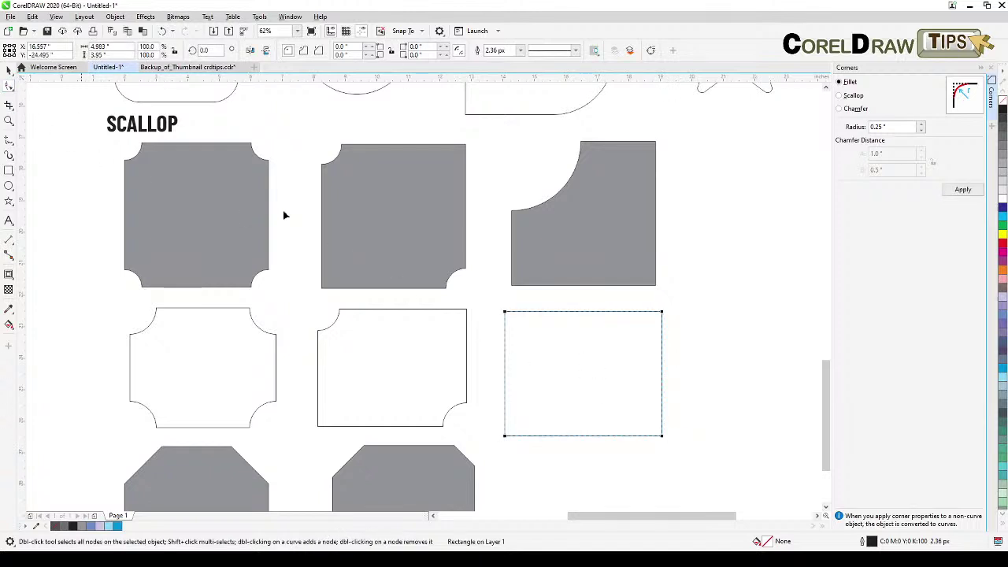
{"action": "left_click_drag", "start_coordinate": [507, 314], "coordinate": [564, 315]}
{"action": "key", "text": "ctrl+z"}
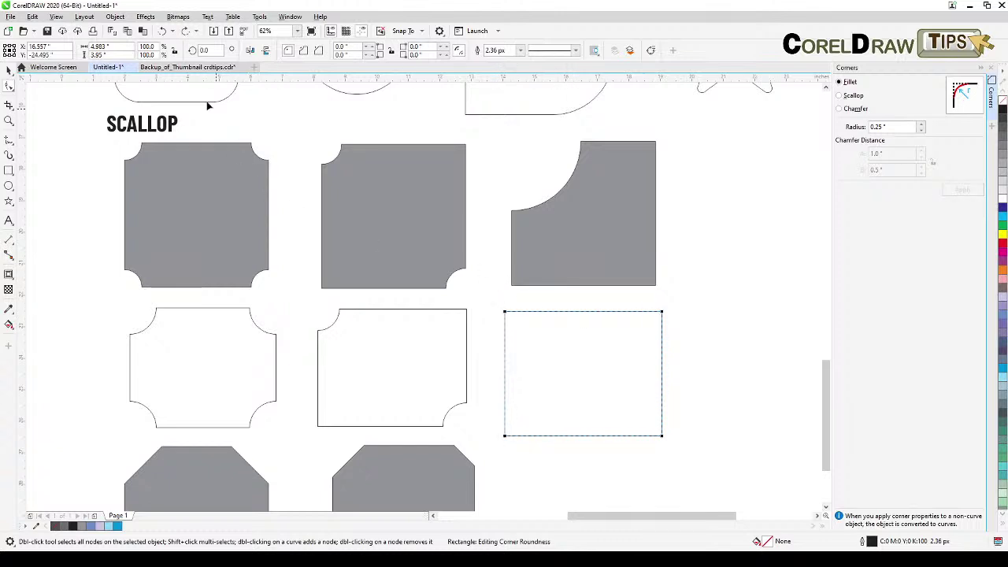
{"action": "left_click", "coordinate": [287, 53]}
{"action": "left_click_drag", "start_coordinate": [508, 313], "coordinate": [484, 308]}
{"action": "left_click_drag", "start_coordinate": [507, 315], "coordinate": [599, 319]}
{"action": "left_click", "coordinate": [9, 69]}
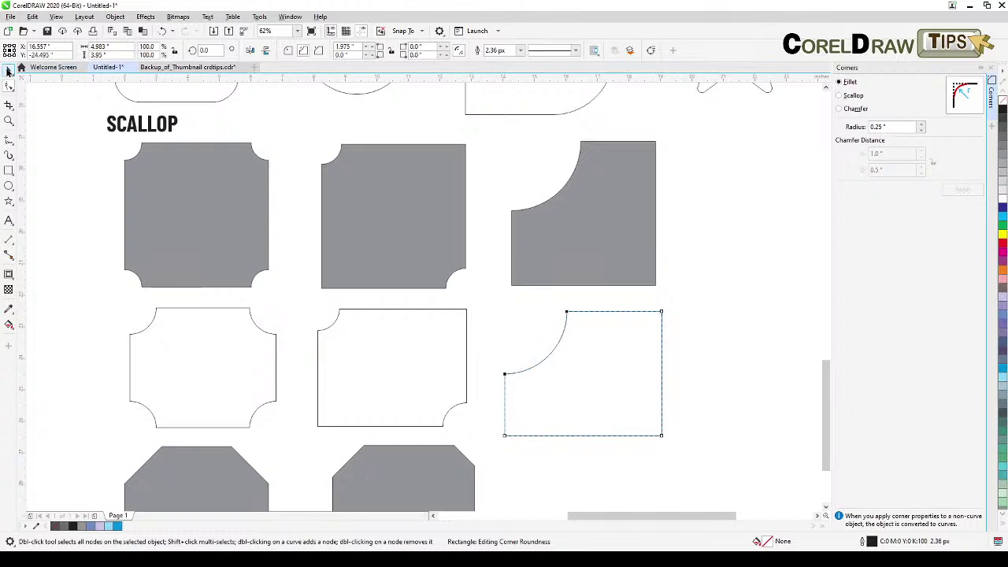
- Move the CHAMFER label from the blue octagon to beside the upper-left corner of the first gray chamfered shape
{"action": "scroll", "coordinate": [237, 379], "scroll_direction": "down", "scroll_amount": 2}
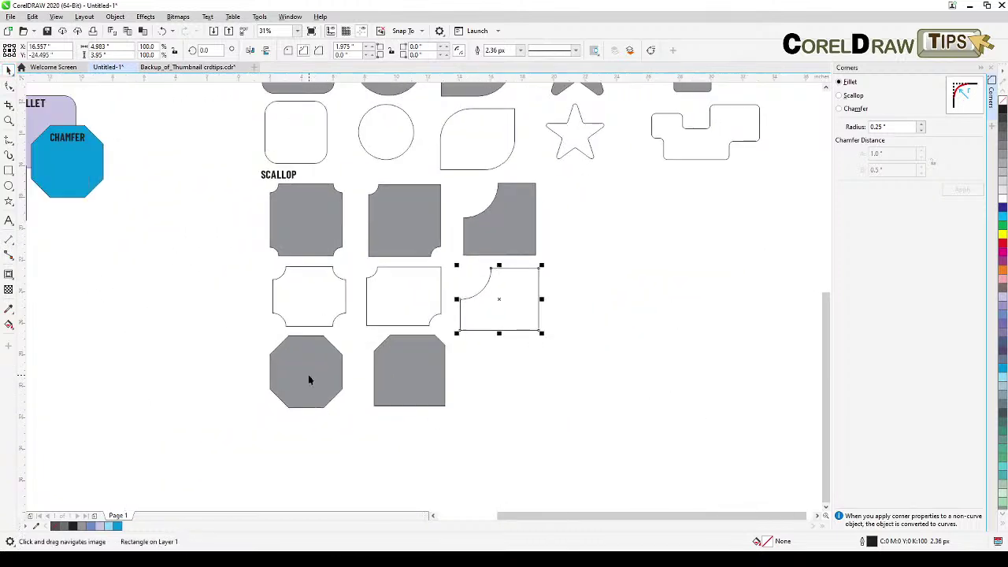
{"action": "scroll", "coordinate": [238, 383], "scroll_direction": "up", "scroll_amount": 2}
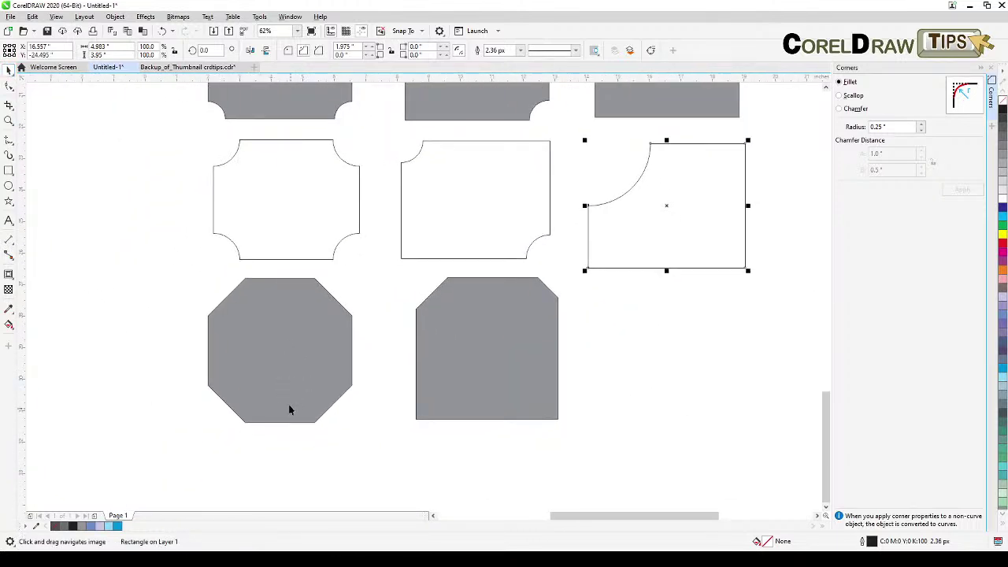
{"action": "left_click_drag", "start_coordinate": [288, 410], "coordinate": [219, 335]}
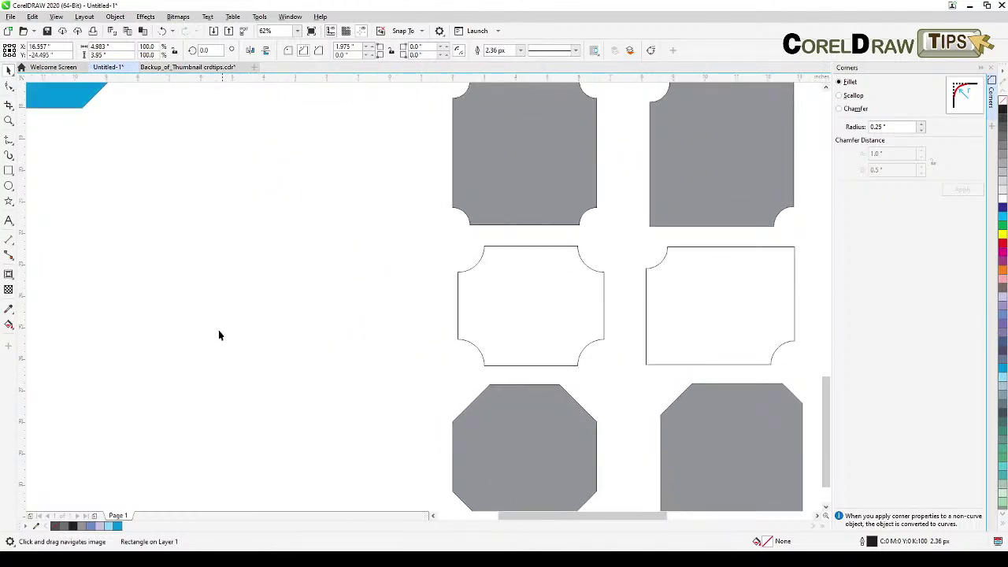
{"action": "scroll", "coordinate": [219, 336], "scroll_direction": "down", "scroll_amount": 2}
{"action": "key", "text": "space"}
{"action": "left_click", "coordinate": [128, 157]}
{"action": "left_click_drag", "start_coordinate": [128, 157], "coordinate": [329, 372]}
{"action": "scroll", "coordinate": [381, 416], "scroll_direction": "up", "scroll_amount": 2}
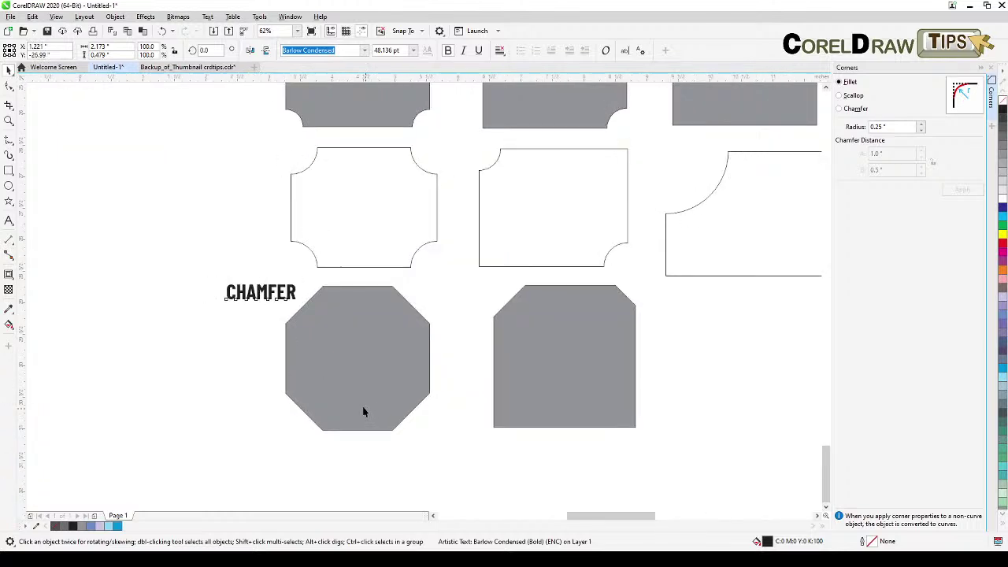
{"action": "scroll", "coordinate": [363, 412], "scroll_direction": "up", "scroll_amount": 2}
{"action": "scroll", "coordinate": [355, 279], "scroll_direction": "down", "scroll_amount": 2}
{"action": "scroll", "coordinate": [353, 338], "scroll_direction": "down", "scroll_amount": 2}
{"action": "scroll", "coordinate": [332, 314], "scroll_direction": "up", "scroll_amount": 2}
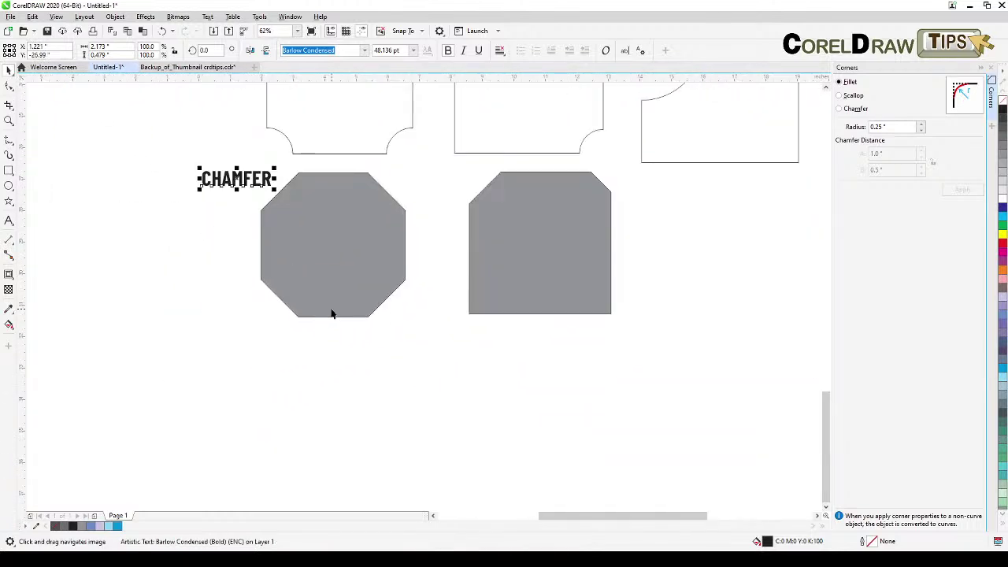
{"action": "left_click", "coordinate": [67, 197]}
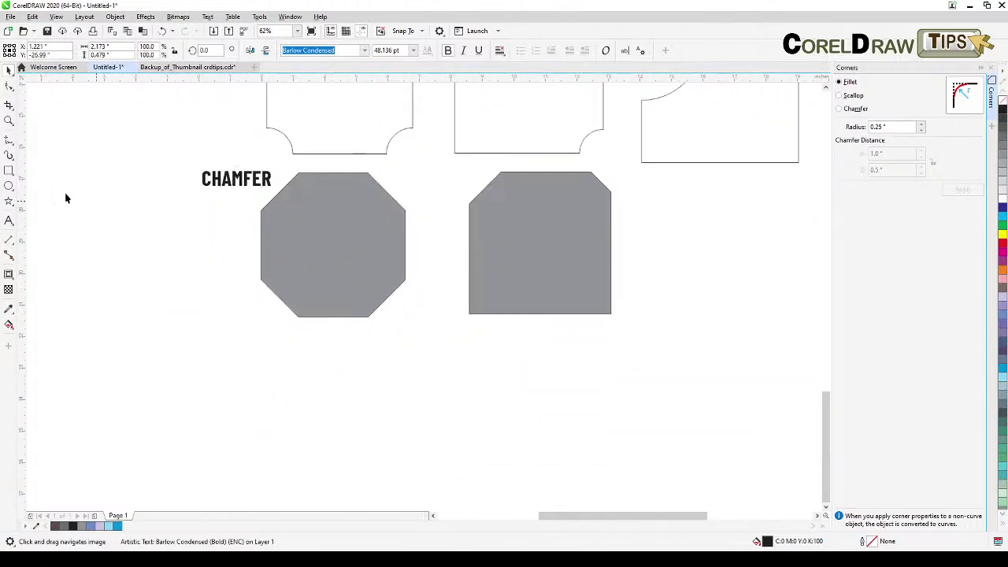
- Draw a rectangle about 4.7 by 4.3 inches below the first gray chamfered sample and chamfer all four corners about 1.3 inches
{"action": "left_click", "coordinate": [9, 170]}
{"action": "left_click_drag", "start_coordinate": [252, 344], "coordinate": [407, 484]}
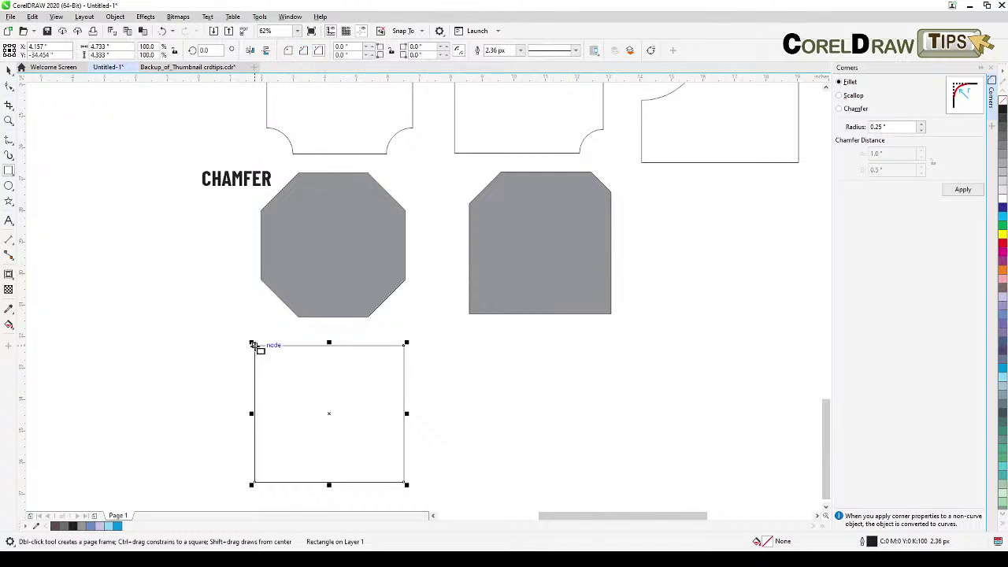
{"action": "key", "text": "F10"}
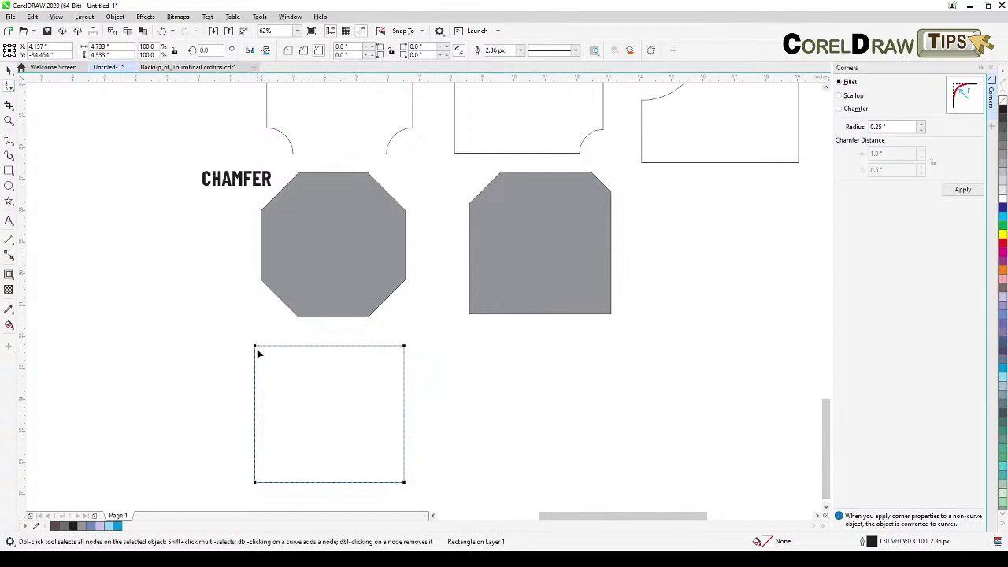
{"action": "left_click_drag", "start_coordinate": [255, 349], "coordinate": [296, 356]}
{"action": "left_click", "coordinate": [8, 70]}
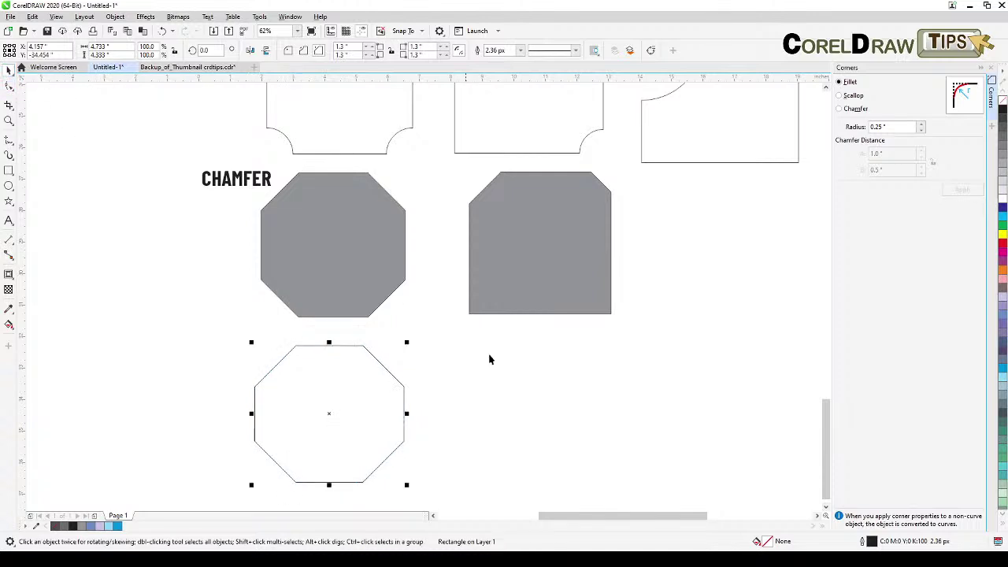
{"action": "left_click", "coordinate": [555, 392]}
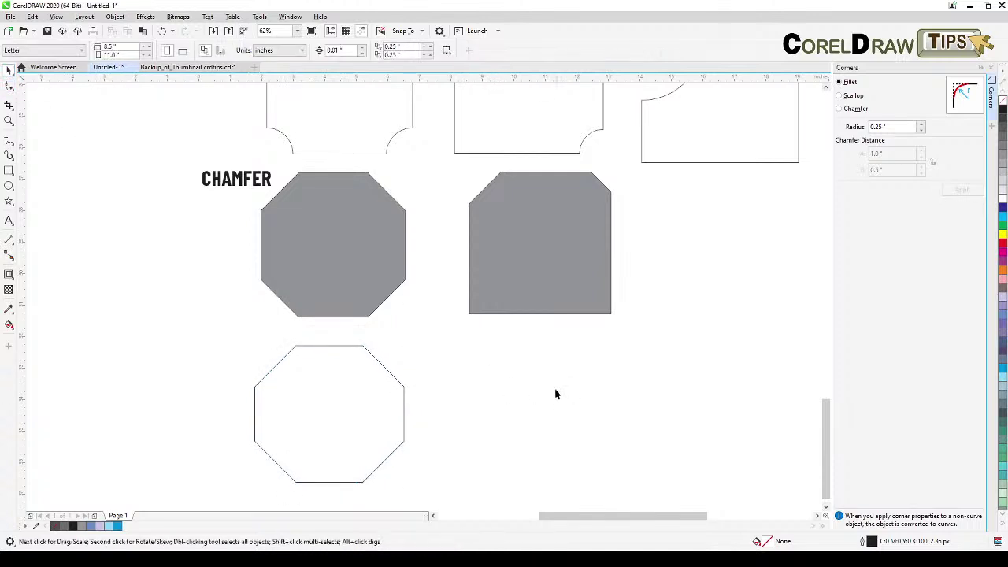
- Draw a rectangle about 5.0 by 4.6 inches below the second gray chamfered sample and choose Chamfer as the corner type
{"action": "left_click", "coordinate": [9, 170]}
{"action": "left_click_drag", "start_coordinate": [458, 338], "coordinate": [619, 484]}
{"action": "left_click", "coordinate": [9, 86]}
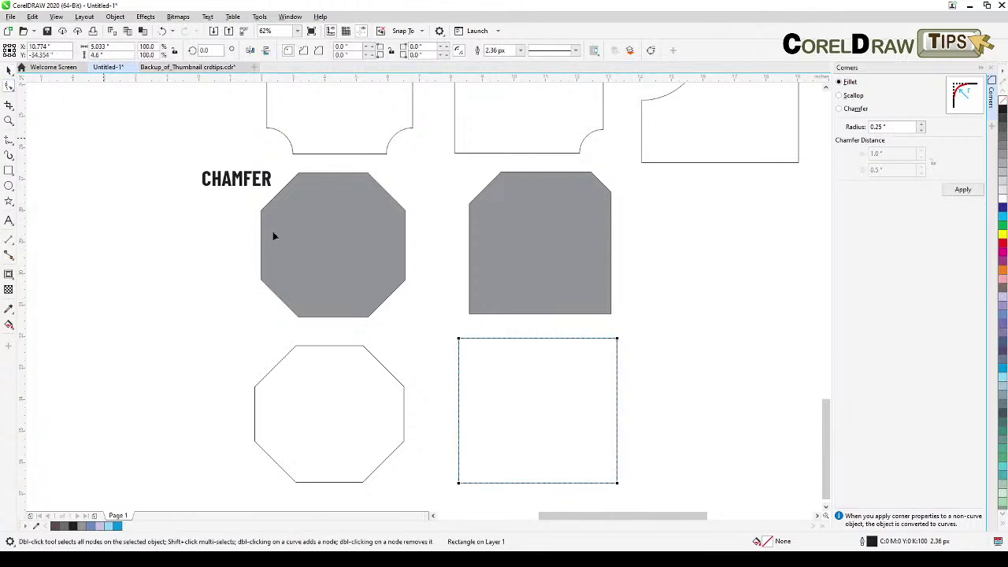
{"action": "left_click_drag", "start_coordinate": [459, 341], "coordinate": [463, 347]}
{"action": "left_click", "coordinate": [866, 110]}
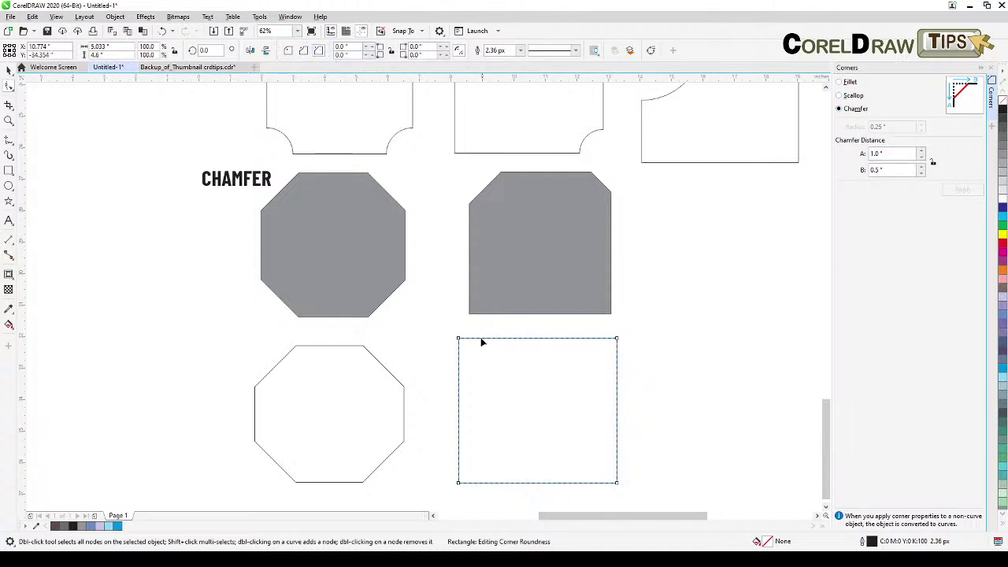
- Chamfer the second rectangle's upper-left corner about 1.17 inches and its upper-right corner about 0.83 inch, leaving the lower corners square
{"action": "left_click_drag", "start_coordinate": [460, 341], "coordinate": [484, 347]}
{"action": "mouse_move", "coordinate": [618, 342]}
{"action": "left_mouse_down"}
{"action": "mouse_move", "coordinate": [606, 343]}
{"action": "mouse_move", "coordinate": [617, 342]}
{"action": "left_mouse_up"}
{"action": "left_click", "coordinate": [8, 70]}
{"action": "left_click", "coordinate": [13, 90]}
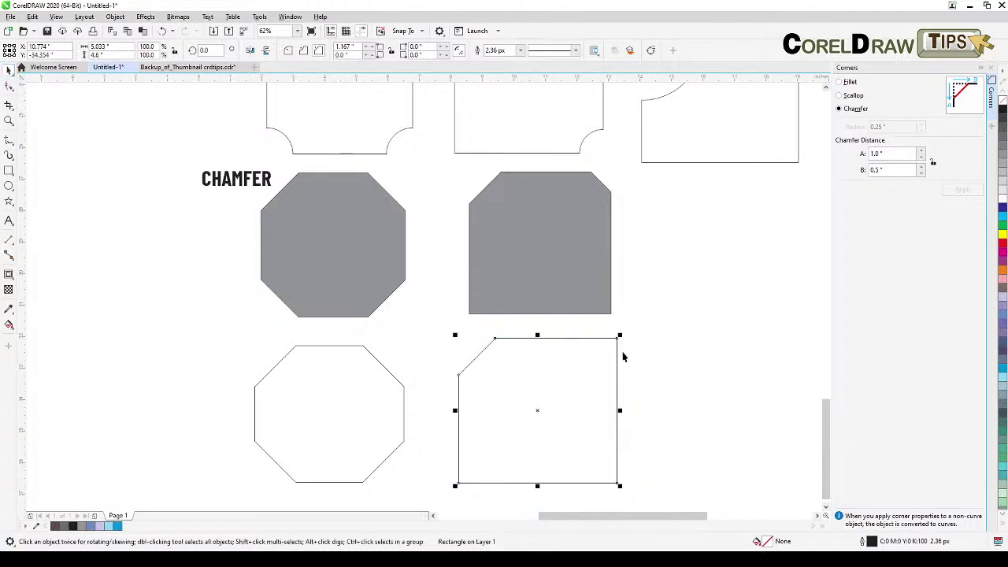
{"action": "key", "text": "F10"}
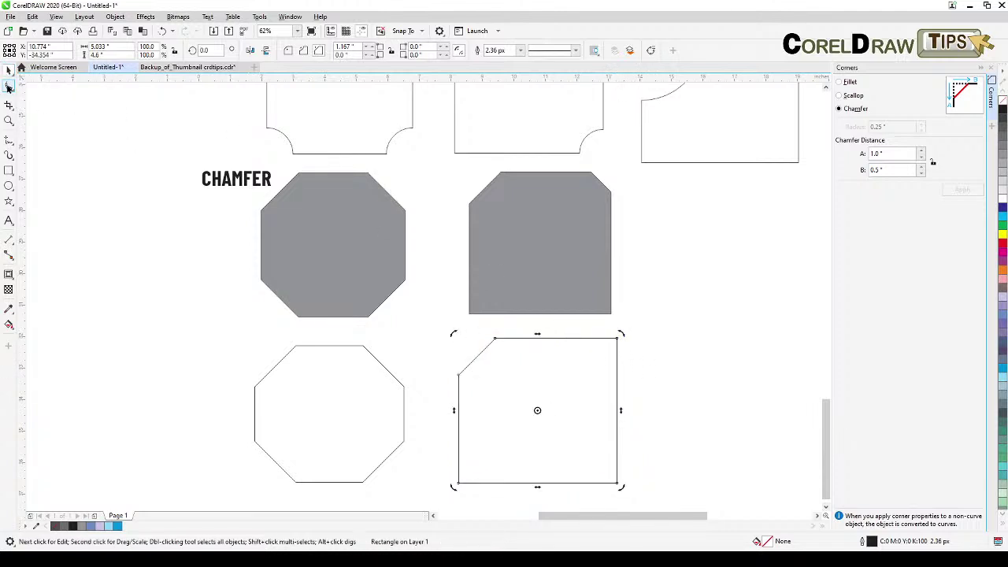
{"action": "left_click", "coordinate": [617, 340]}
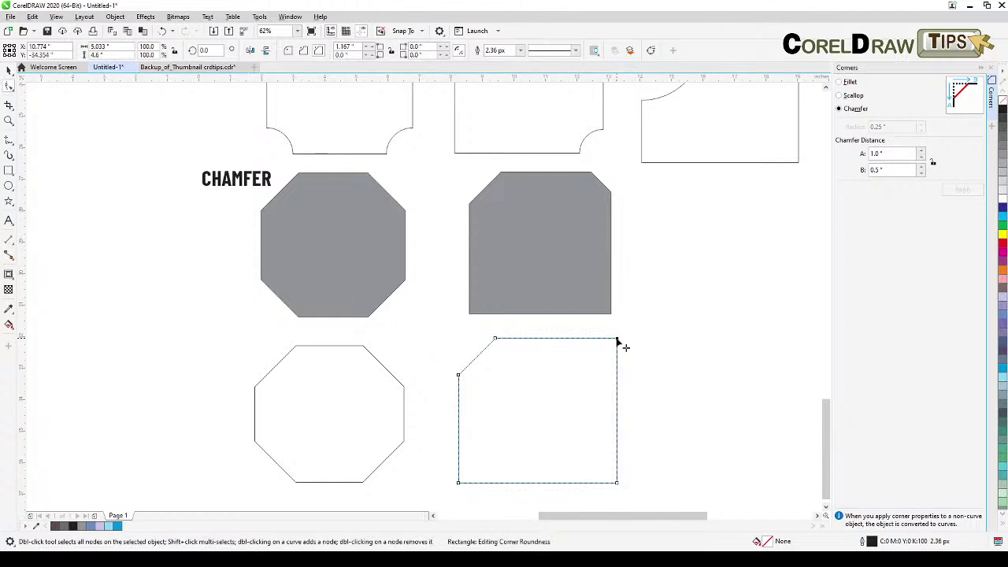
{"action": "left_click_drag", "start_coordinate": [618, 341], "coordinate": [599, 370]}
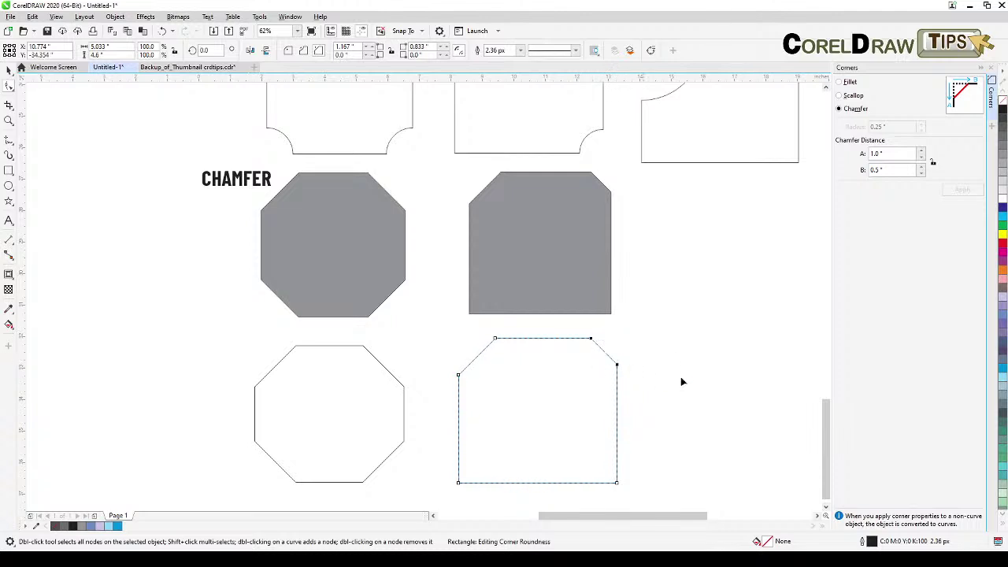
{"action": "left_click", "coordinate": [9, 70]}
- Review the finished fillet, scallop and chamfer rows, and close the Corners docker
{"action": "scroll", "coordinate": [198, 295], "scroll_direction": "down", "scroll_amount": 1}
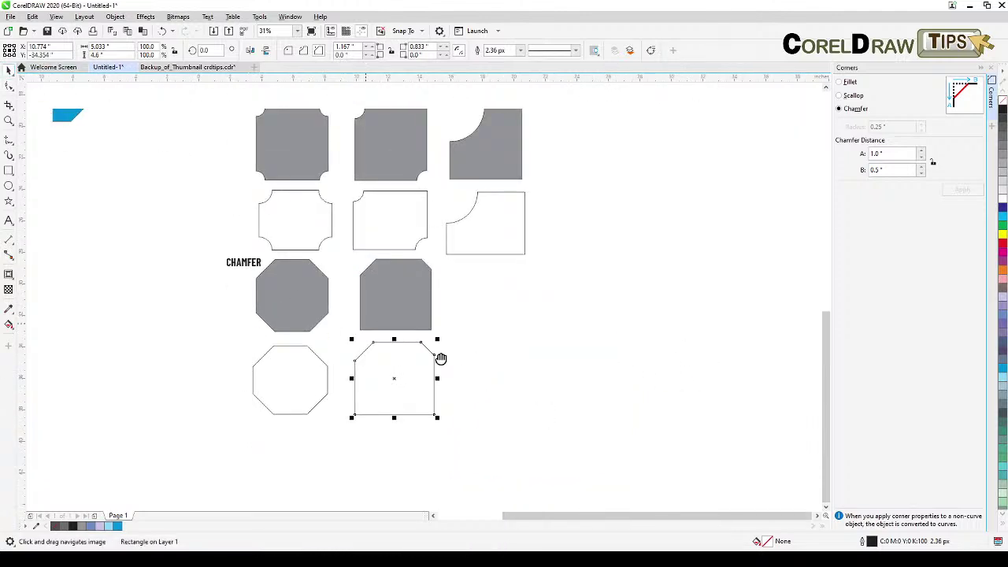
{"action": "scroll", "coordinate": [538, 329], "scroll_direction": "down", "scroll_amount": 1}
{"action": "scroll", "coordinate": [538, 330], "scroll_direction": "up", "scroll_amount": 1}
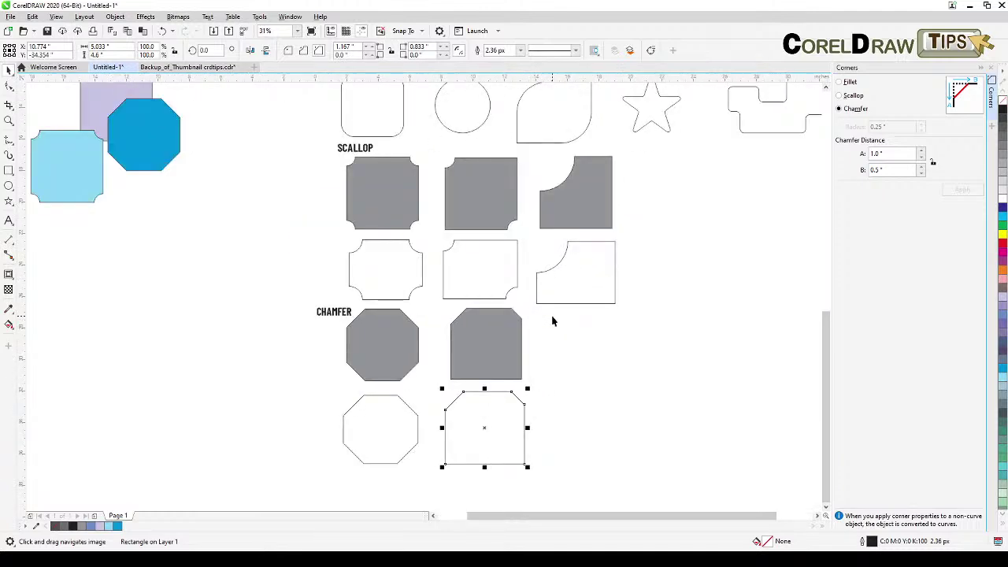
{"action": "left_click_drag", "start_coordinate": [646, 267], "coordinate": [600, 351]}
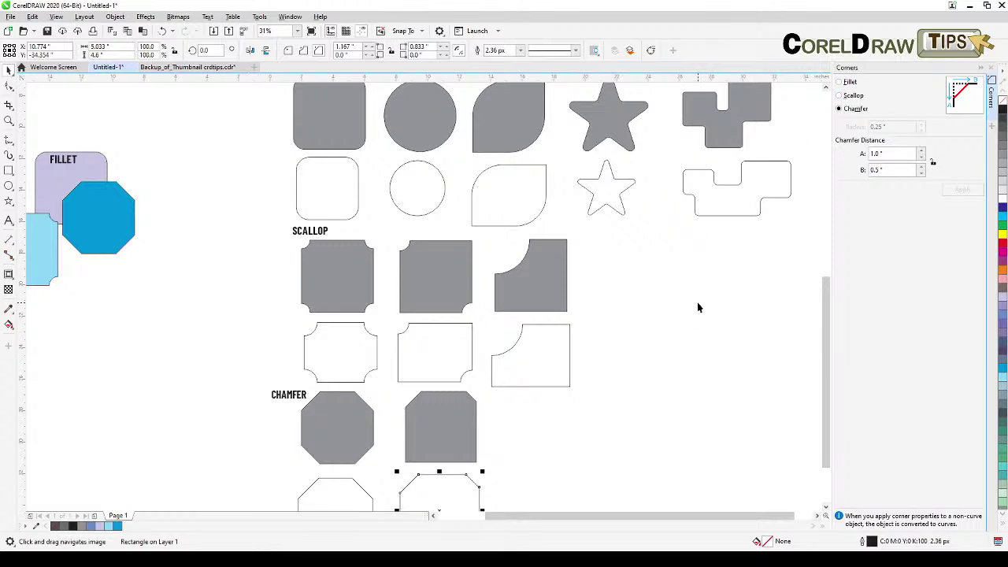
{"action": "left_click_drag", "start_coordinate": [697, 307], "coordinate": [649, 332]}
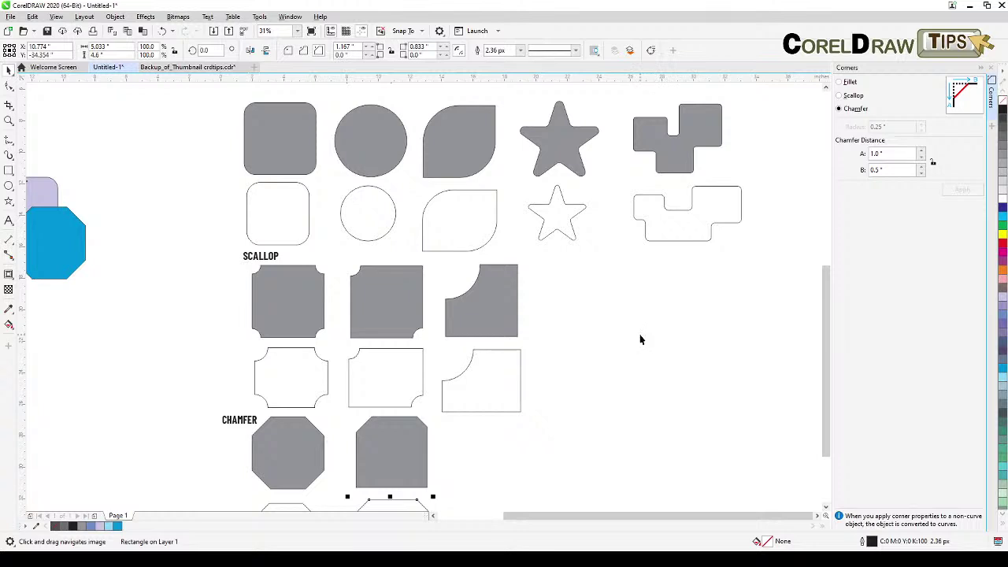
{"action": "left_click", "coordinate": [992, 69]}
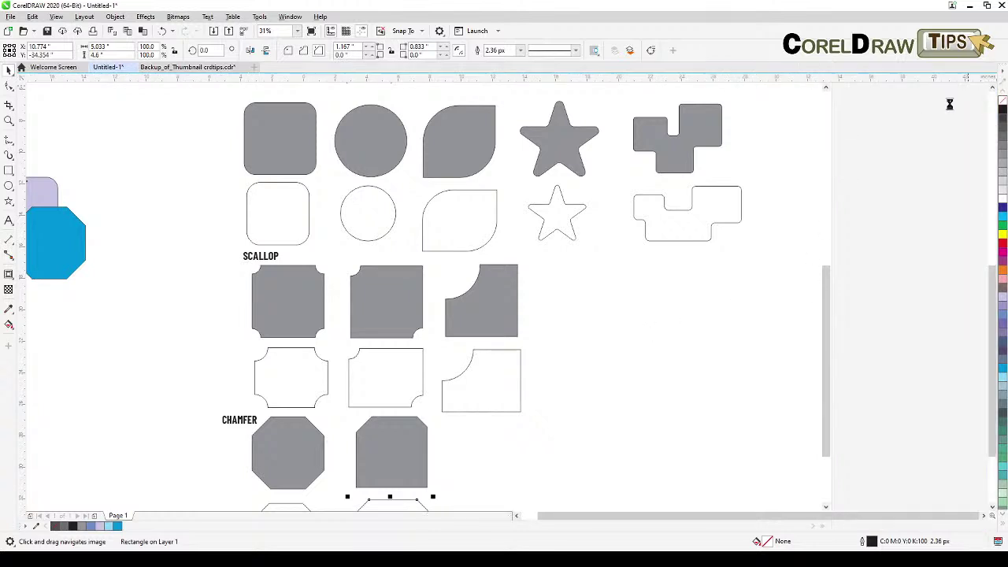